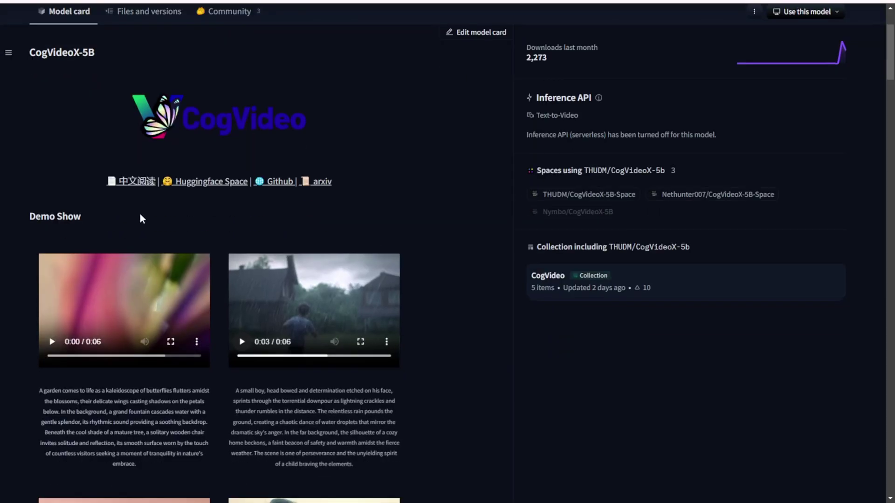
# Play the astronaut-and-alien clip in the Demo Show gallery, then return to the card's top.
pyautogui.scroll(-5, 137, 216)
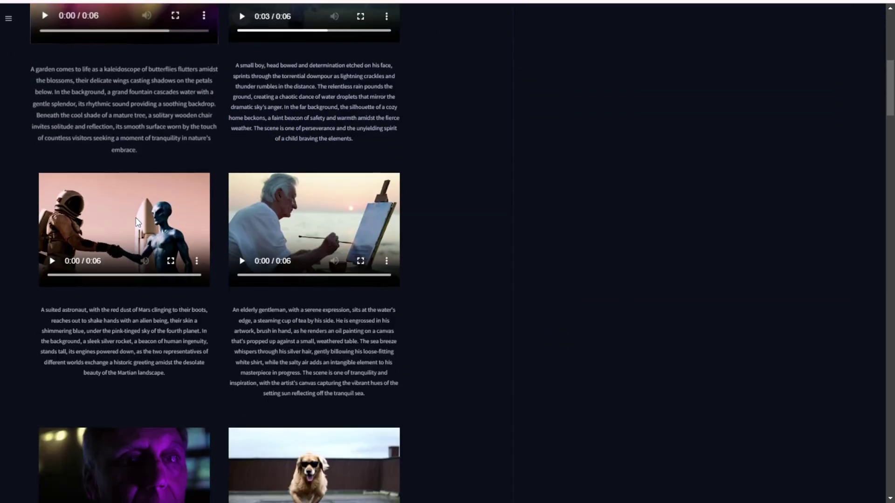
pyautogui.scroll(-1, 133, 213)
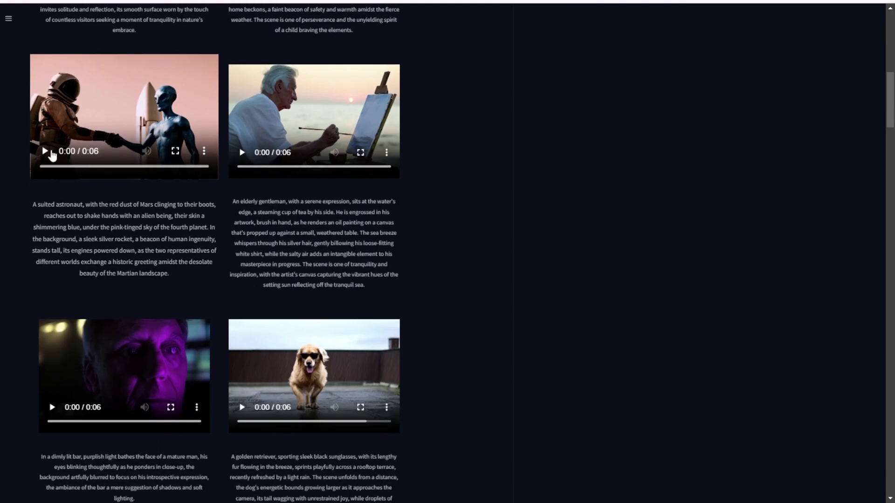
pyautogui.click(45, 152)
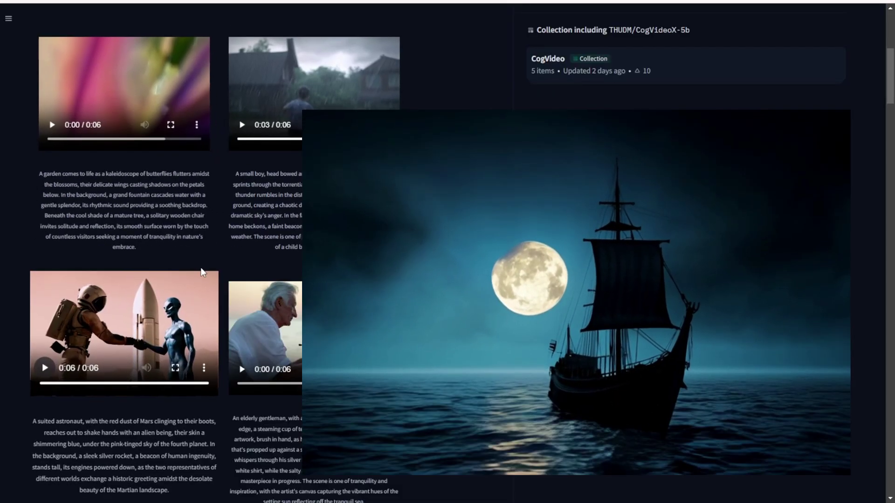
pyautogui.scroll(7, 196, 242)
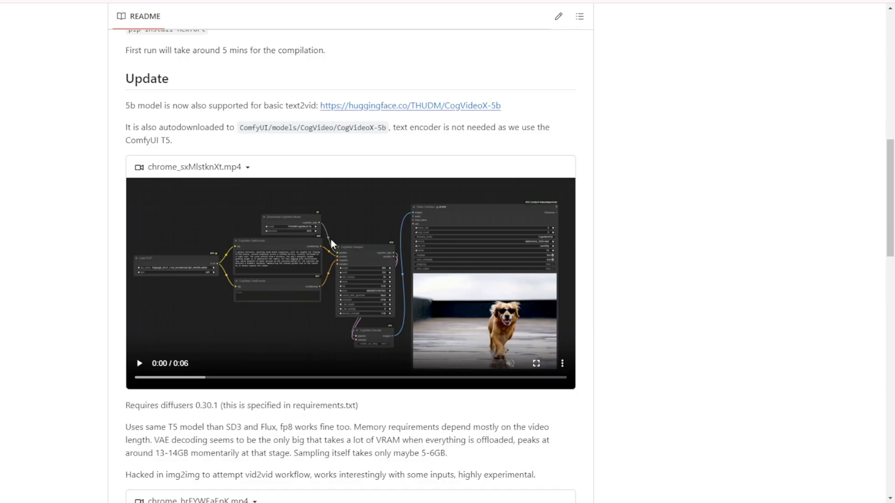
pyautogui.scroll(3, 221, 103)
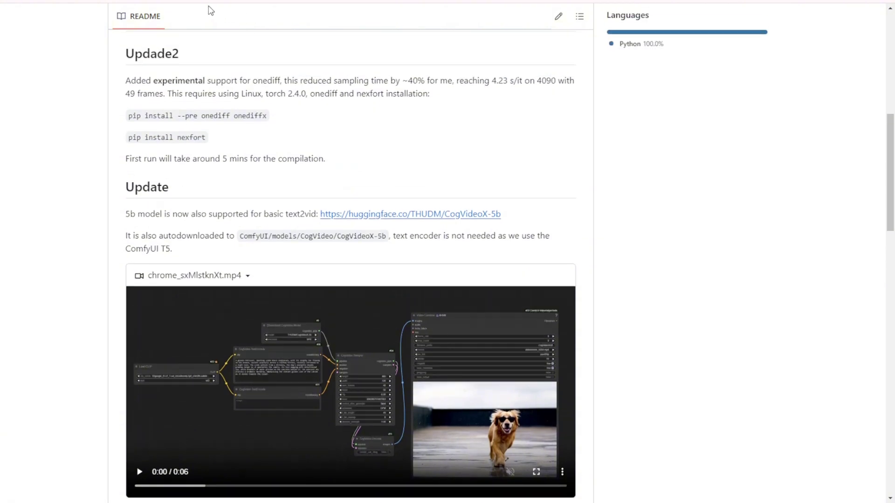
pyautogui.scroll(9, 233, 242)
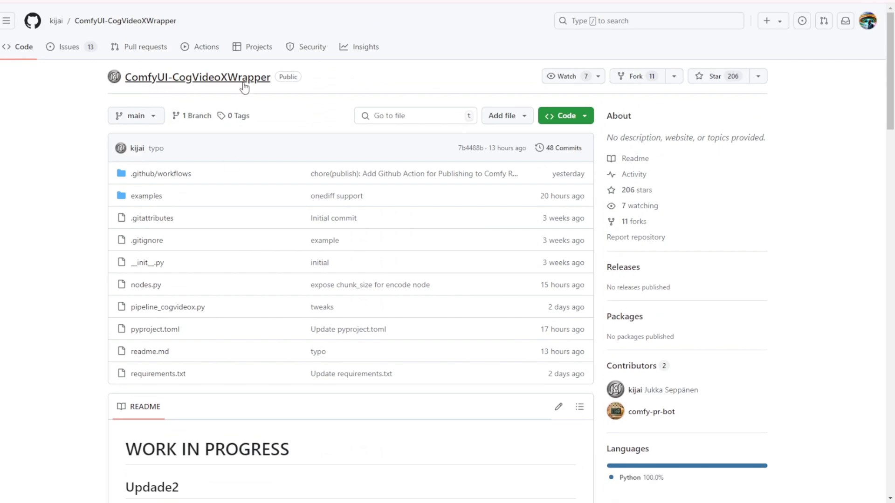
pyautogui.scroll(-9, 317, 209)
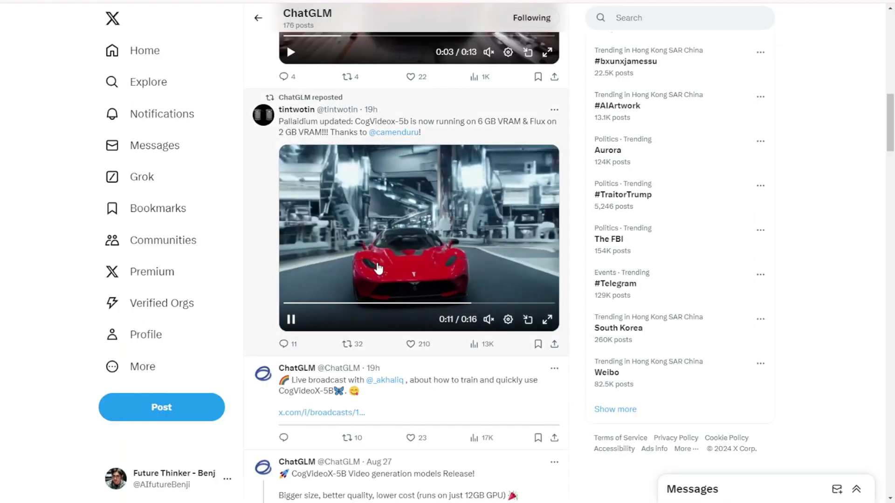
pyautogui.scroll(1, 326, 210)
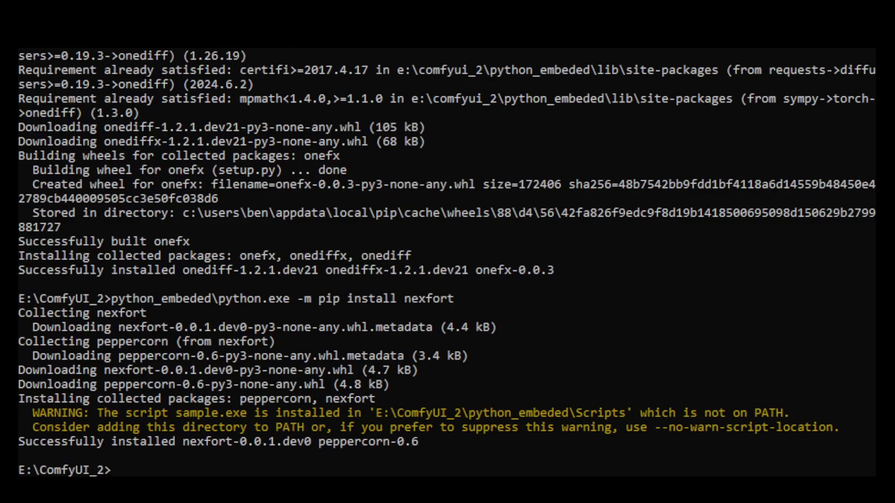
pyautogui.scroll(15, 447, 263)
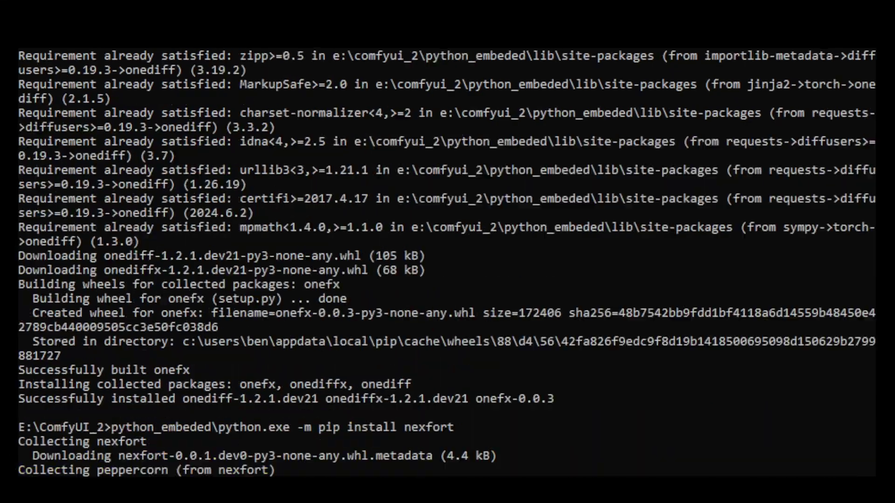
pyautogui.scroll(10, 447, 263)
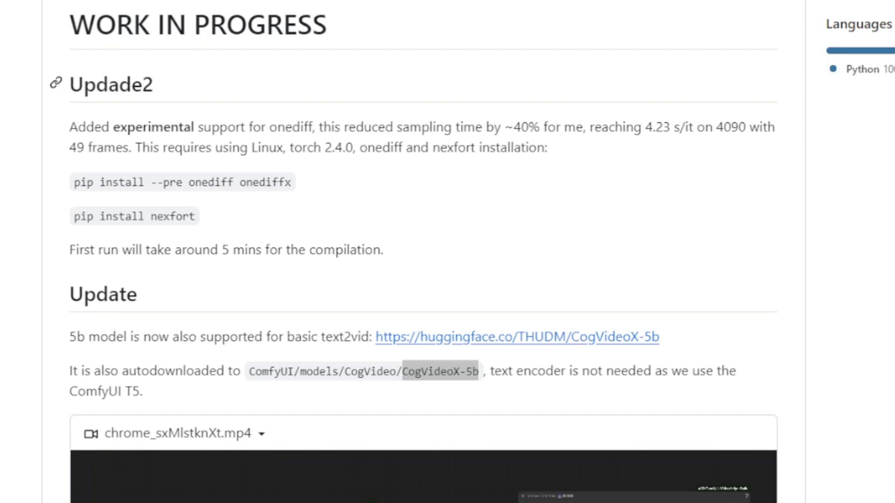
# Highlight the Updade2 heading, the 40% speedup figure and the 4090 GPU in the README.
pyautogui.moveTo(83, 84); pyautogui.dragTo(179, 98)
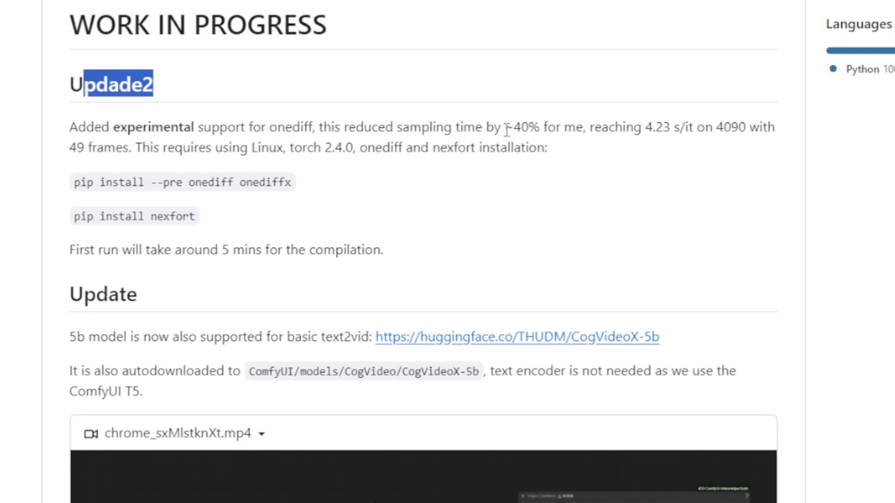
pyautogui.moveTo(513, 127); pyautogui.dragTo(545, 128)
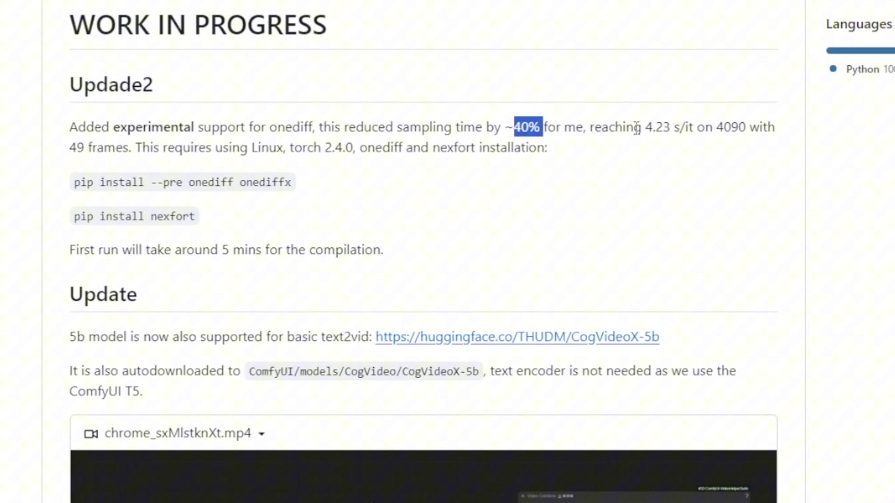
pyautogui.doubleClick(730, 128)
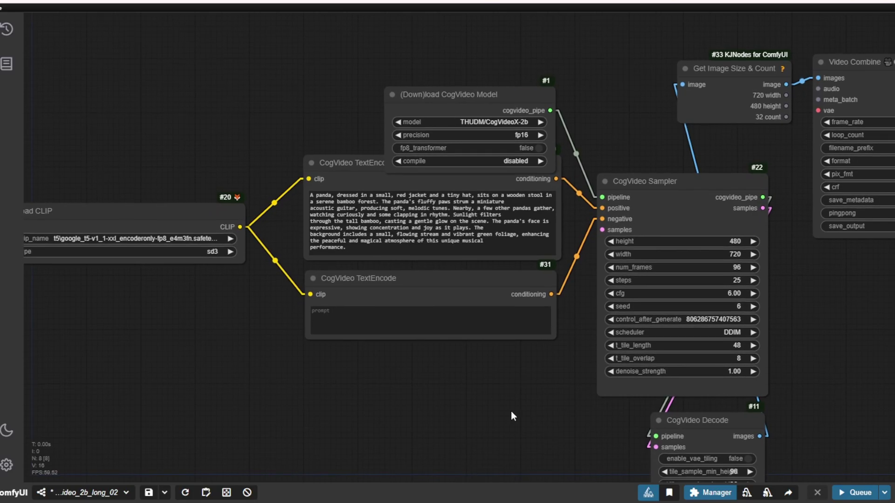
# Move the CogVideo loader node up and set its model to THUDM/CogVideoX-5b.
pyautogui.scroll(-4, 458, 426)
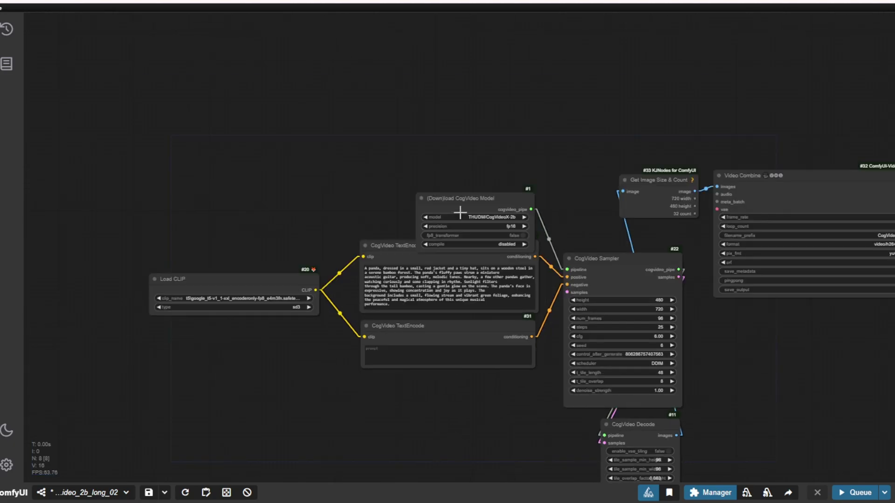
pyautogui.moveTo(474, 205); pyautogui.dragTo(466, 164)
pyautogui.scroll(5, 447, 186)
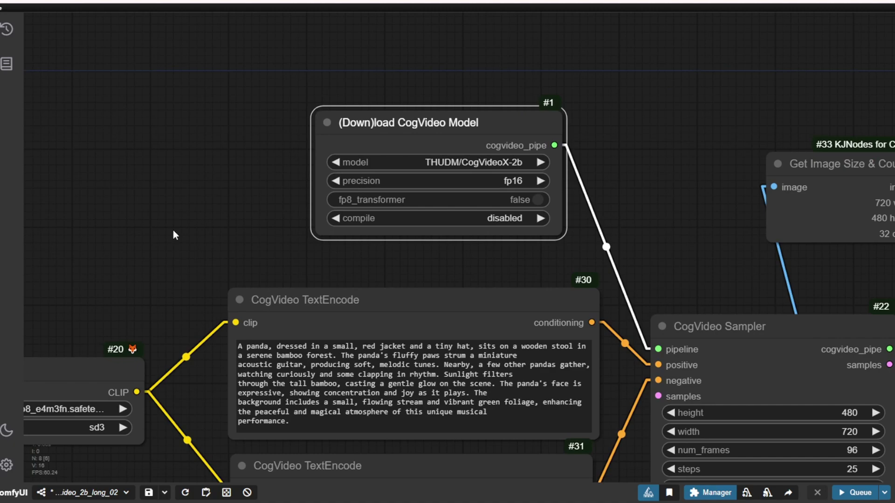
pyautogui.moveTo(172, 231); pyautogui.dragTo(163, 253)
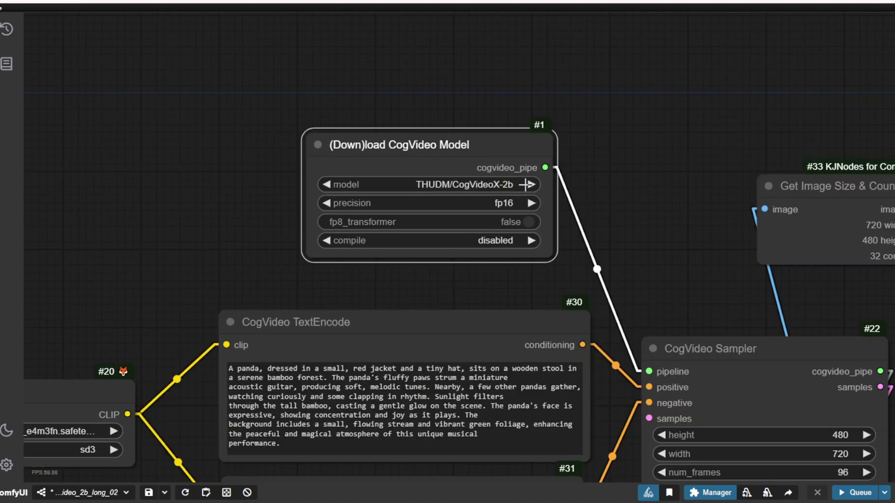
pyautogui.click(497, 187)
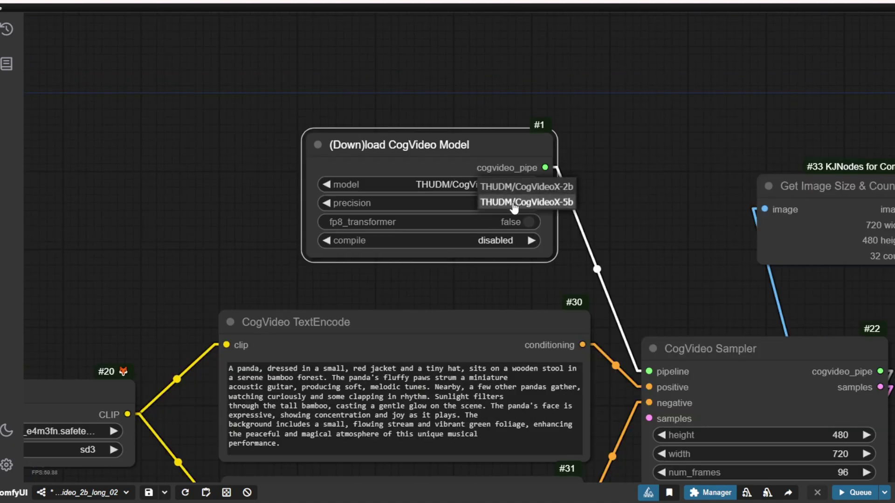
pyautogui.click(556, 202)
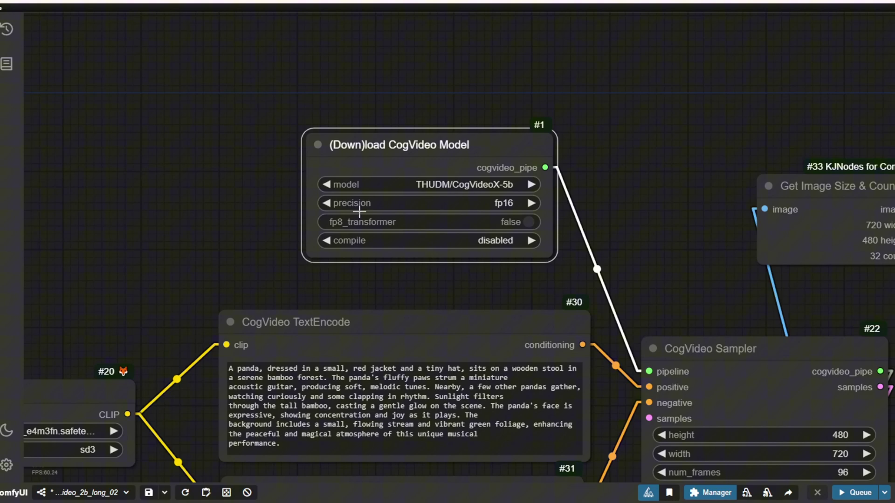
pyautogui.hscroll(-5, 453, 233)
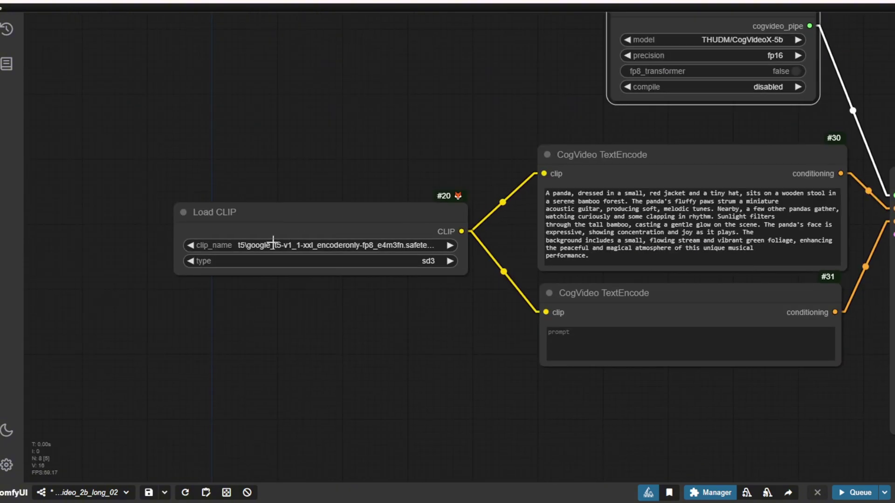
pyautogui.click(273, 245)
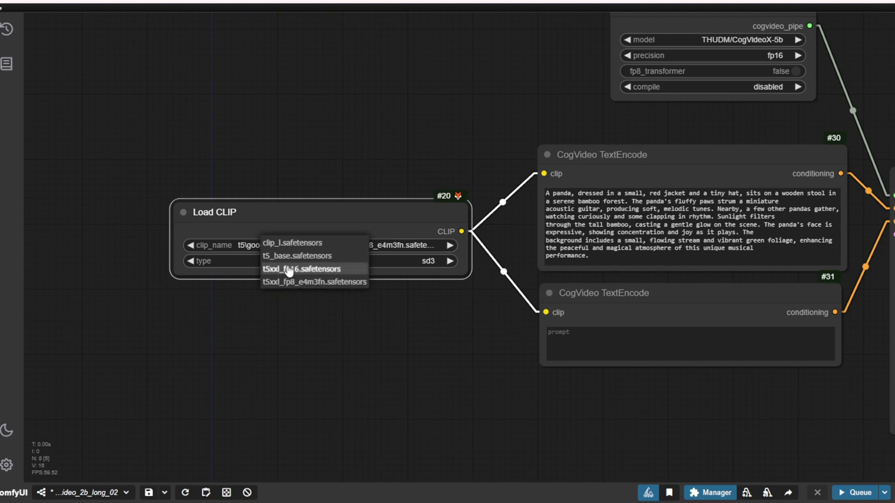
# Choose t5xxl_fp8_e4m3fn.safetensors as the Load CLIP text encoder.
pyautogui.click(300, 282)
pyautogui.scroll(-4, 384, 367)
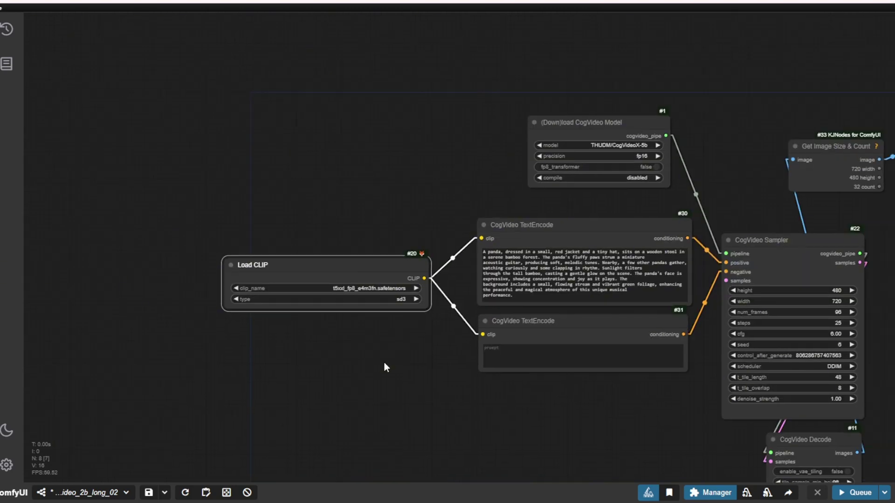
pyautogui.hscroll(10, 384, 368)
pyautogui.scroll(-4, 384, 367)
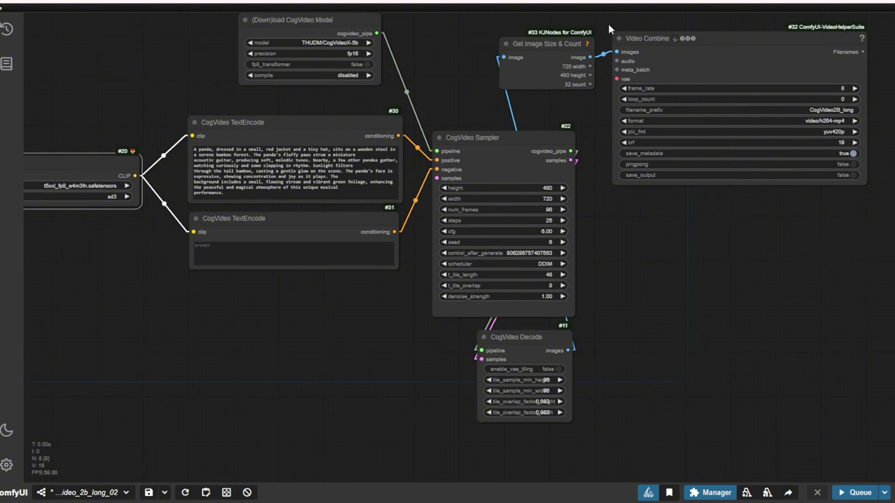
pyautogui.scroll(10, 454, 129)
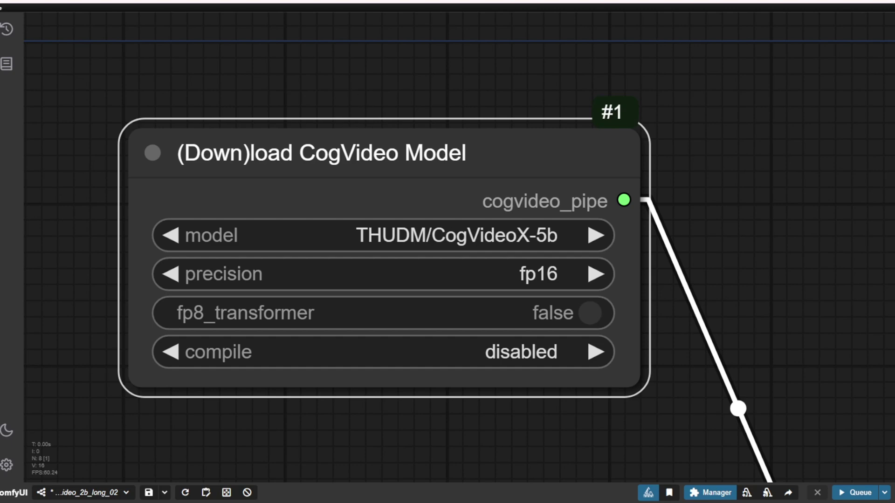
# Review the CogVideo Decode and Video Combine settings, then queue the workflow.
pyautogui.scroll(-7, 512, 108)
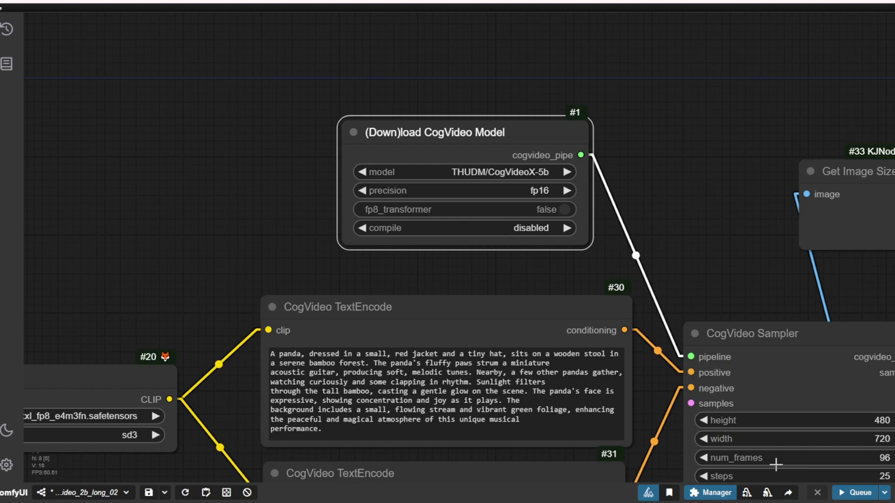
pyautogui.scroll(-5, 394, 152)
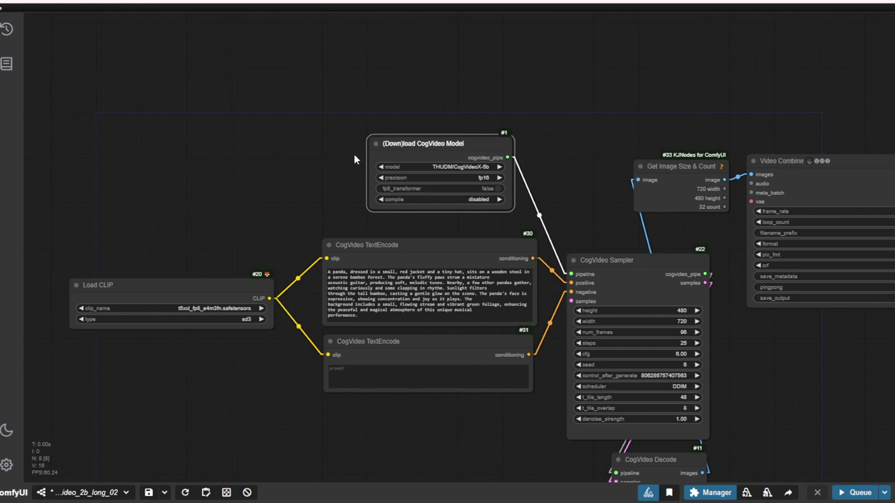
pyautogui.moveTo(354, 159); pyautogui.dragTo(356, 96)
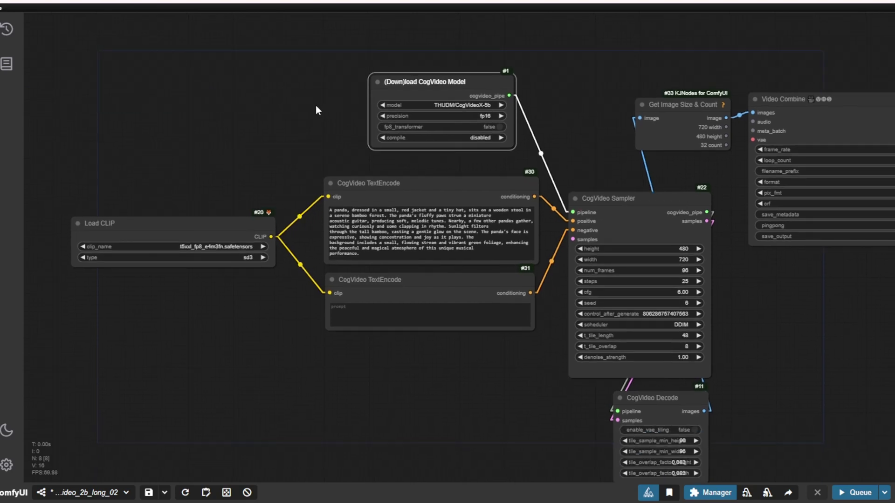
pyautogui.moveTo(315, 110); pyautogui.dragTo(138, 111)
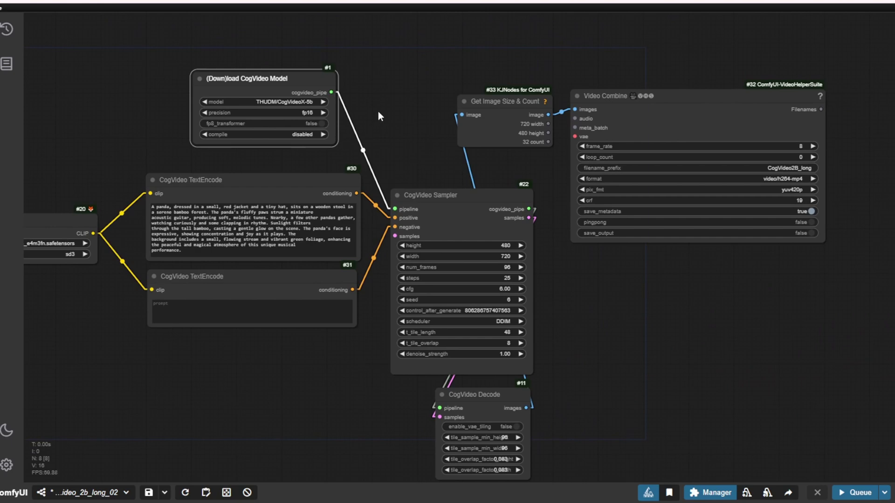
pyautogui.click(855, 492)
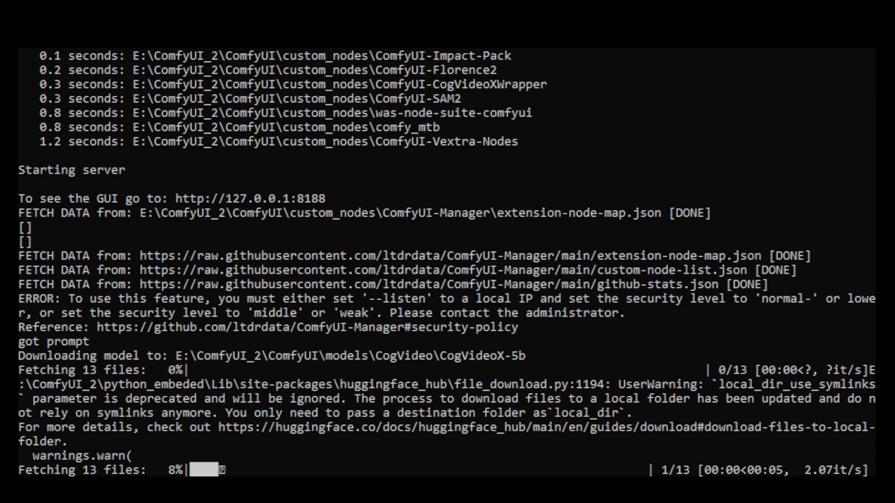
pyautogui.scroll(-6, 448, 261)
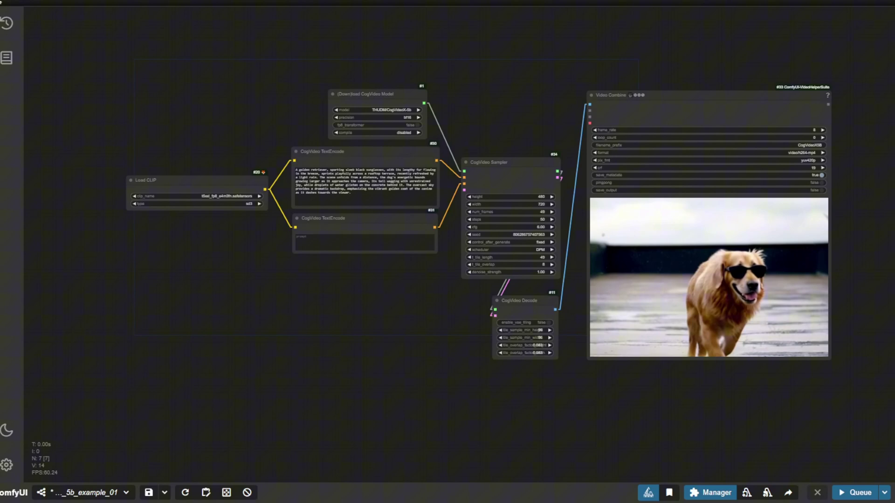
pyautogui.scroll(10, 461, 124)
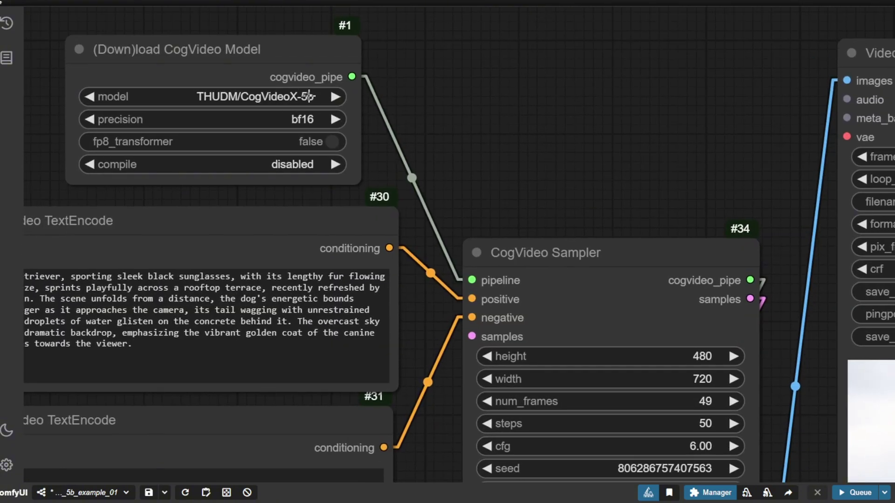
pyautogui.scroll(-8, 692, 146)
pyautogui.scroll(3, 360, 63)
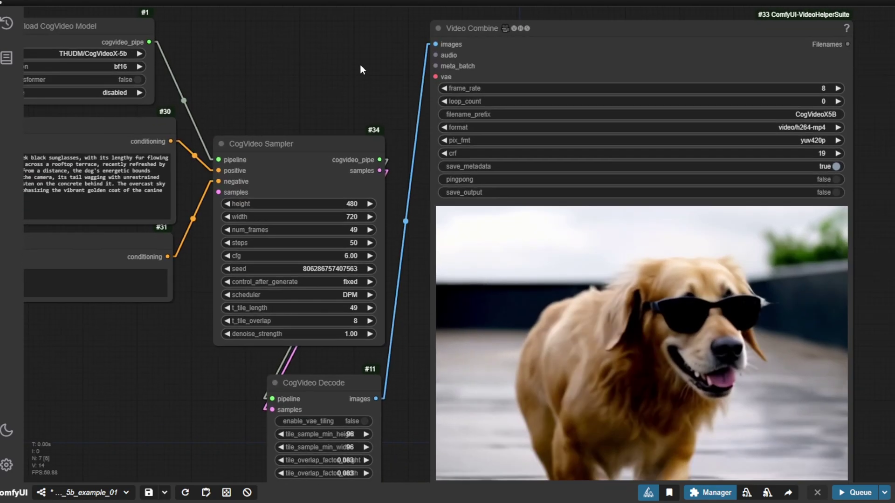
pyautogui.scroll(-1, 356, 62)
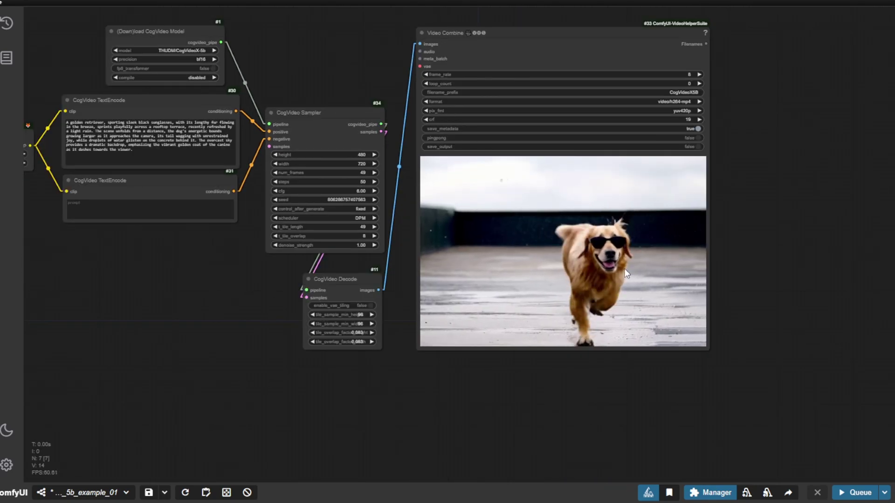
pyautogui.scroll(5, 374, 104)
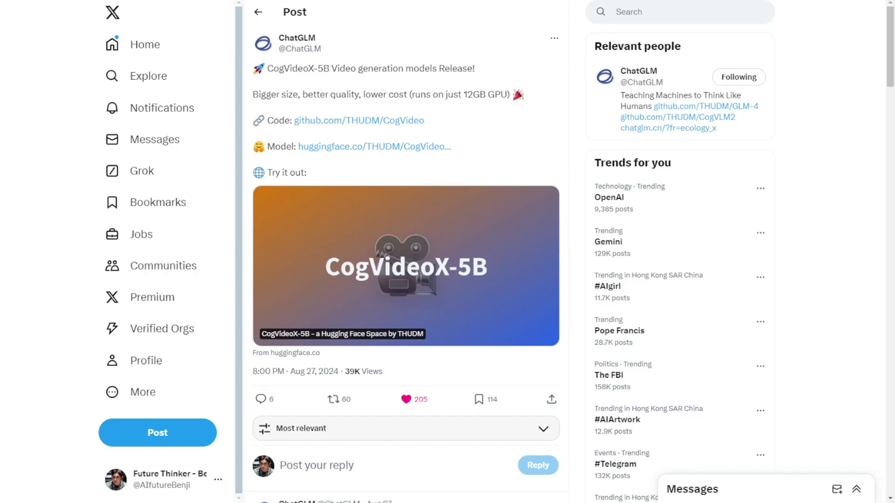
# Scroll the CogVideoX release post and enlarge the 2B-versus-5B comparison table image.
pyautogui.scroll(-8, 406, 252)
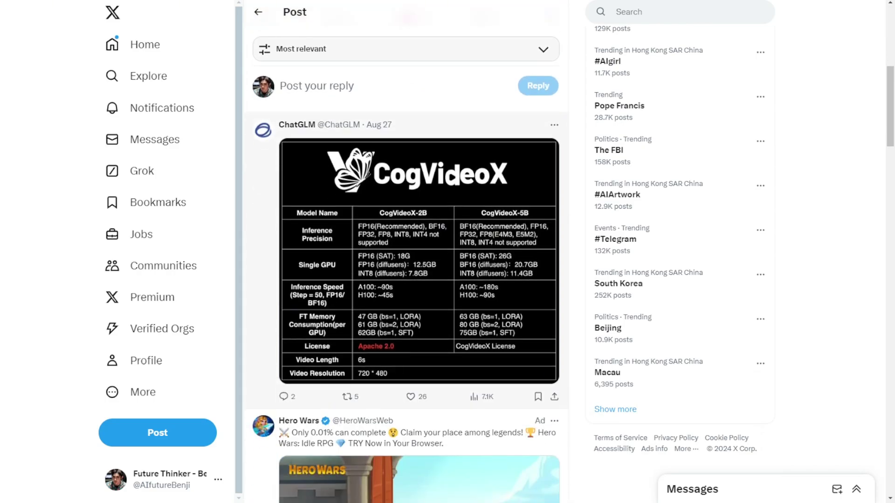
pyautogui.click(416, 240)
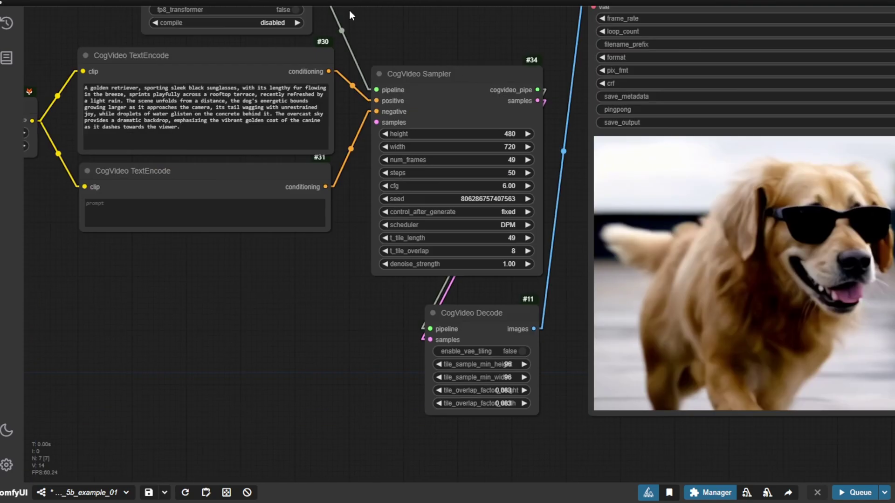
pyautogui.moveTo(348, 10); pyautogui.dragTo(166, 0)
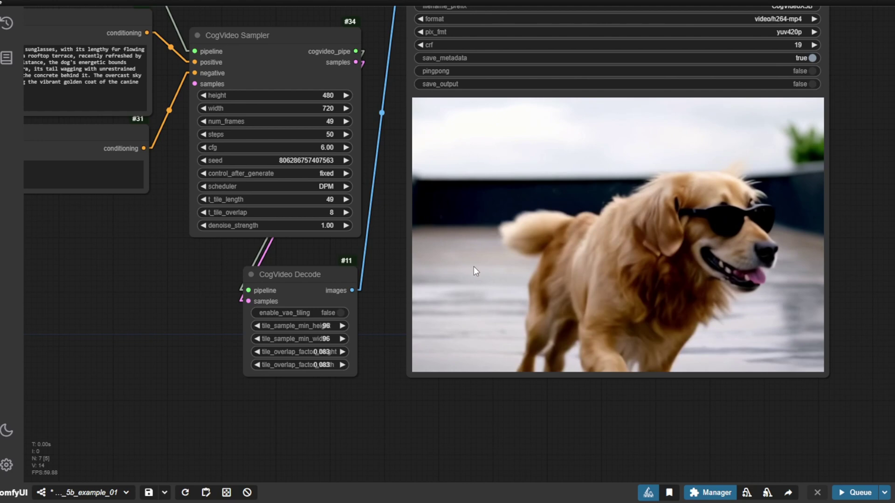
pyautogui.scroll(-6, 489, 303)
pyautogui.scroll(3, 505, 351)
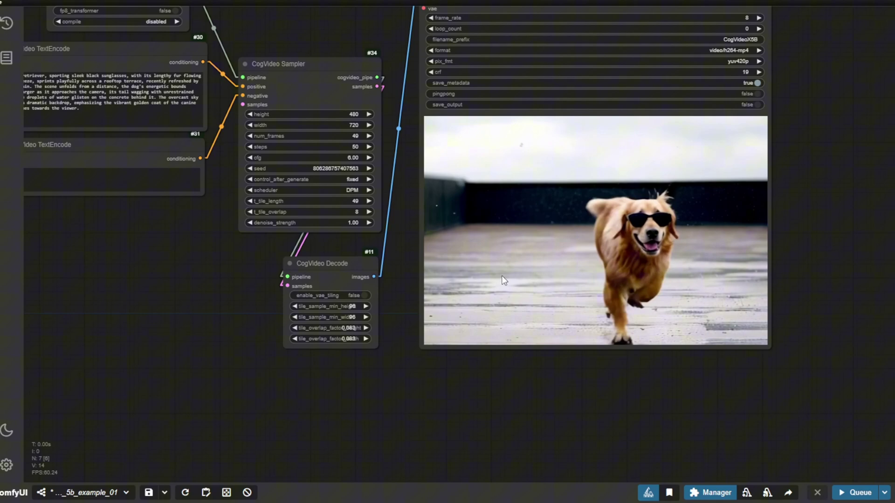
pyautogui.scroll(5, 508, 234)
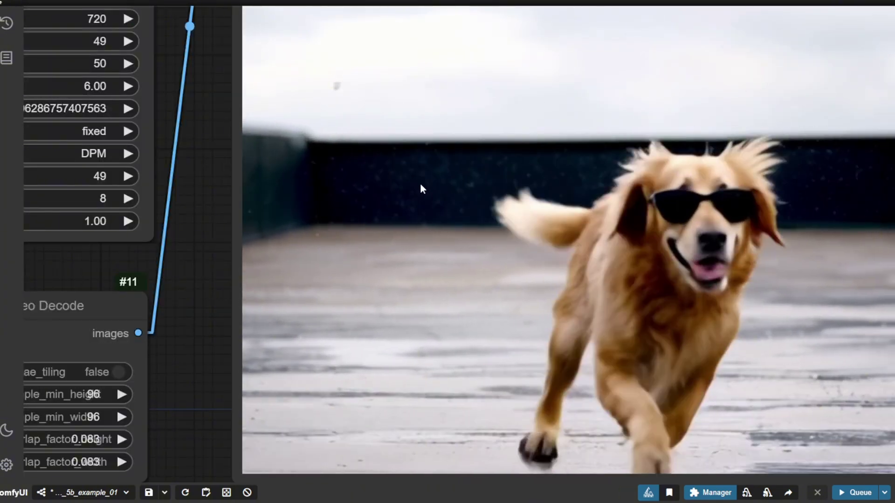
pyautogui.scroll(-5, 419, 198)
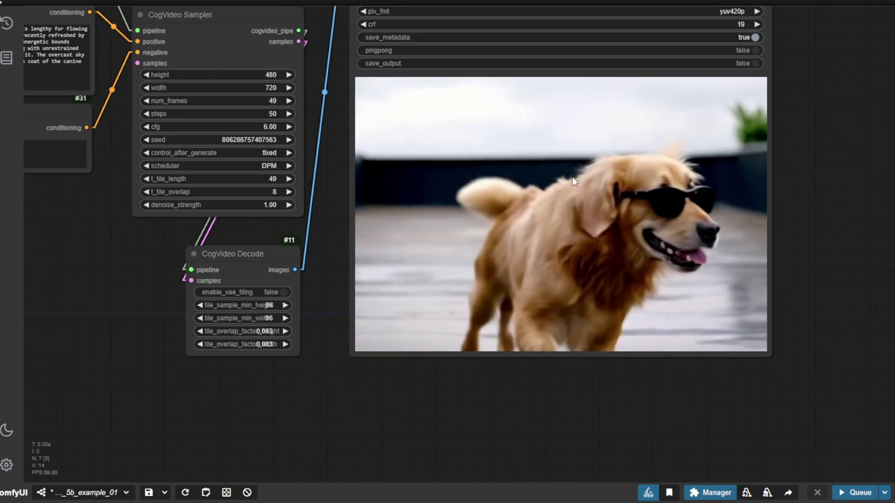
pyautogui.scroll(8, 600, 114)
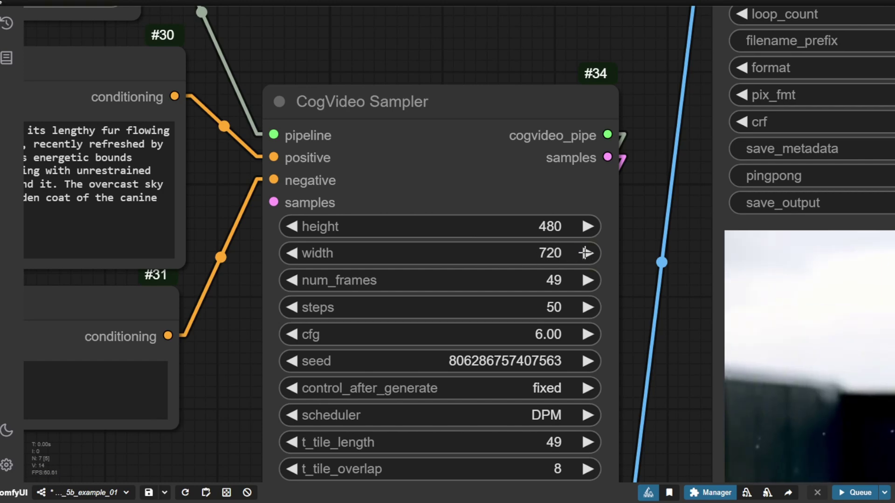
pyautogui.scroll(-12, 502, 240)
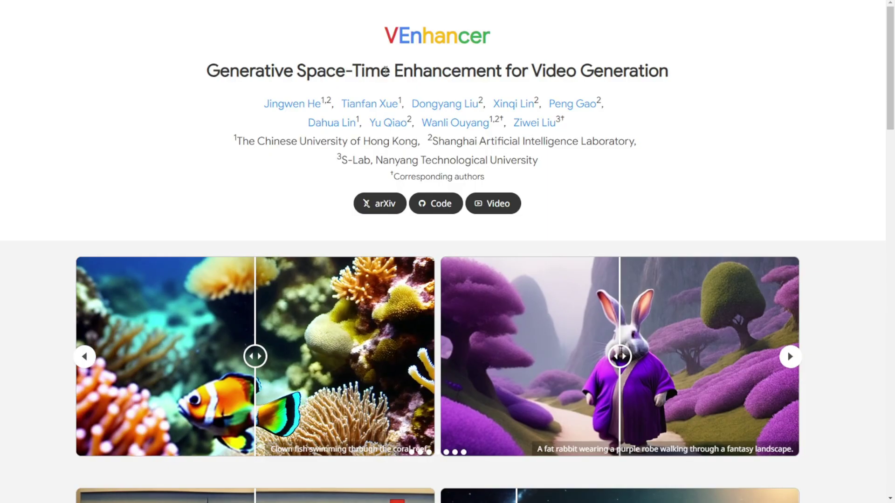
pyautogui.scroll(-5, 829, 296)
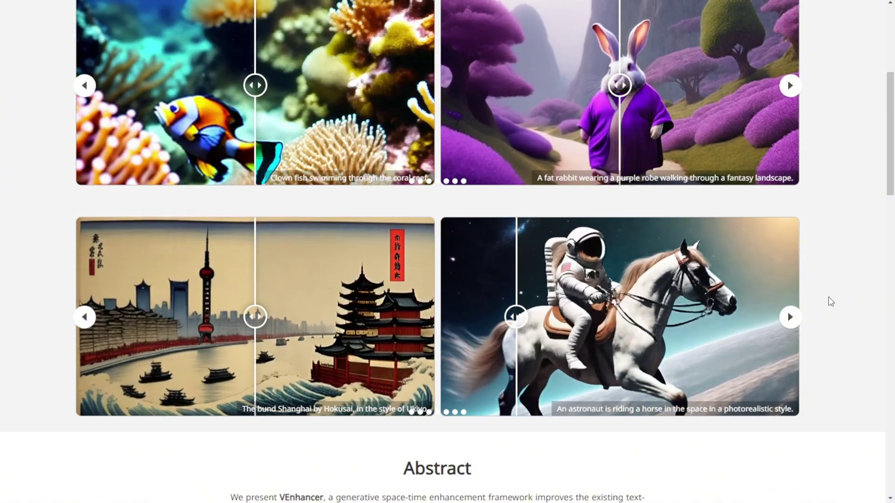
pyautogui.scroll(-3, 830, 303)
pyautogui.scroll(2, 823, 310)
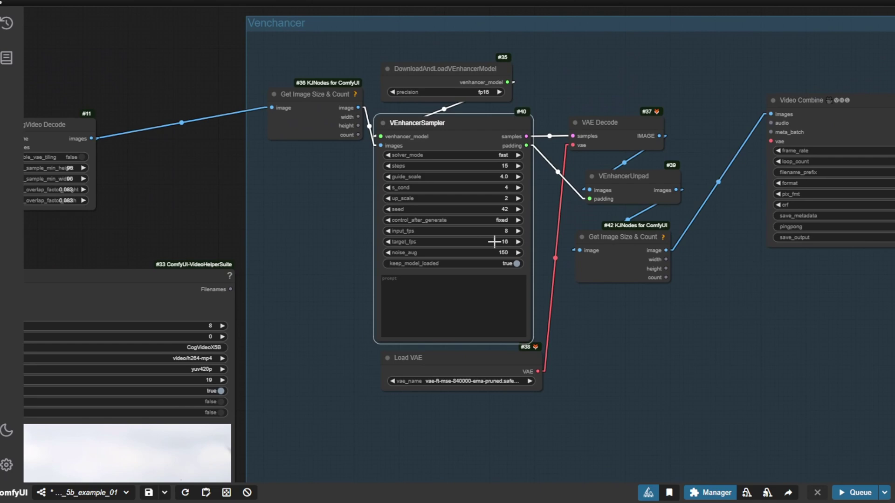
# Queue the VEnhancer workflow, which errors on DownloadAndLoadVEnhancerModel's missing 'device' argument.
pyautogui.scroll(6, 499, 242)
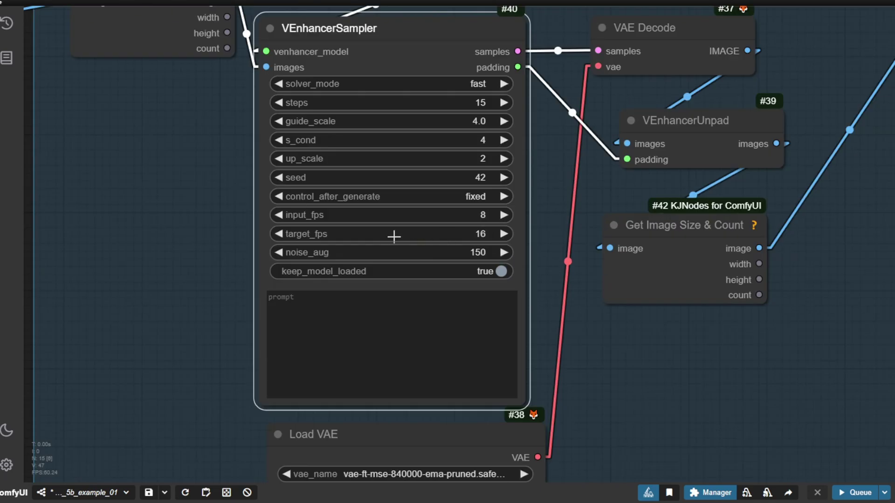
pyautogui.scroll(-5, 468, 233)
pyautogui.click(855, 493)
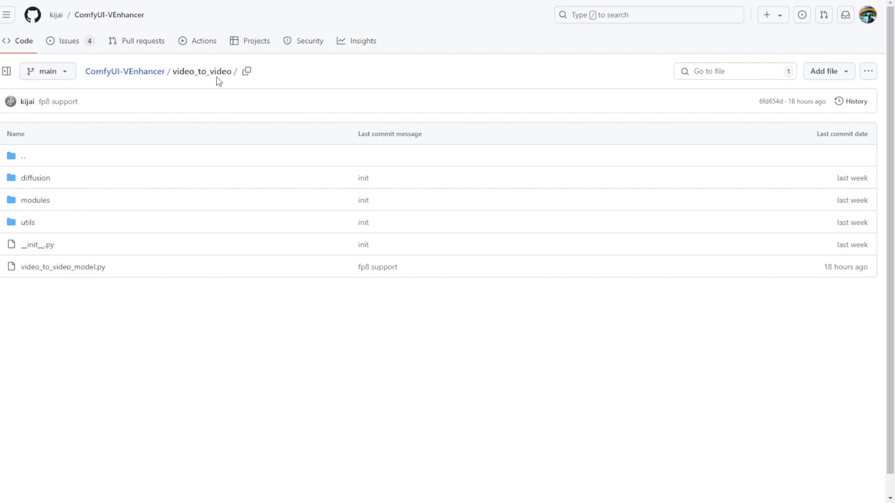
# Open the empty __init__.py, return to ComfyUI-VEnhancer, and highlight the WORK IN PROGRESS heading.
pyautogui.click(38, 246)
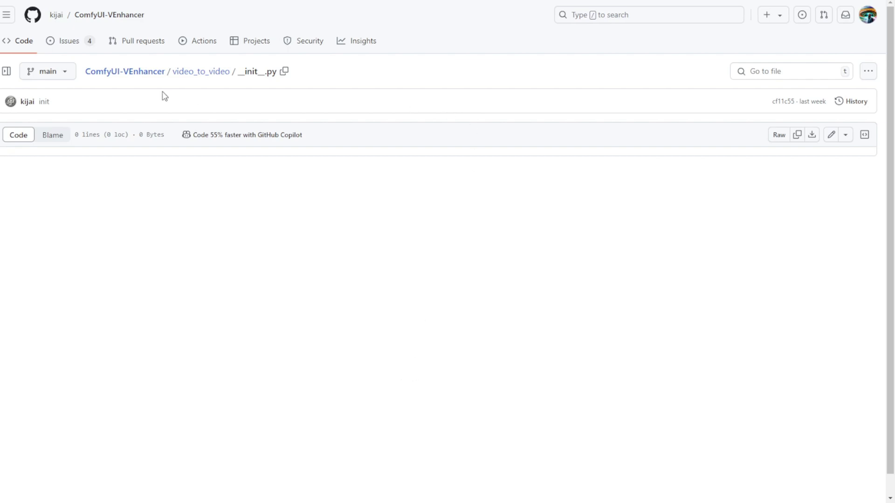
pyautogui.click(149, 76)
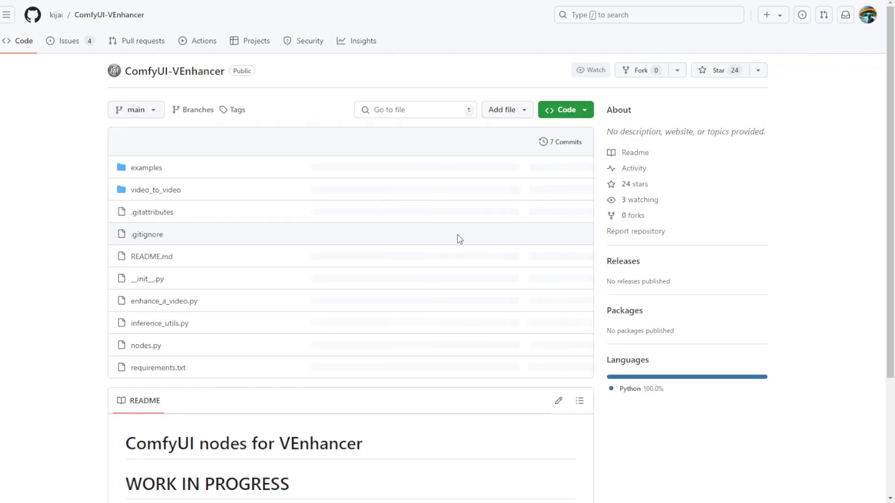
pyautogui.scroll(-3, 459, 236)
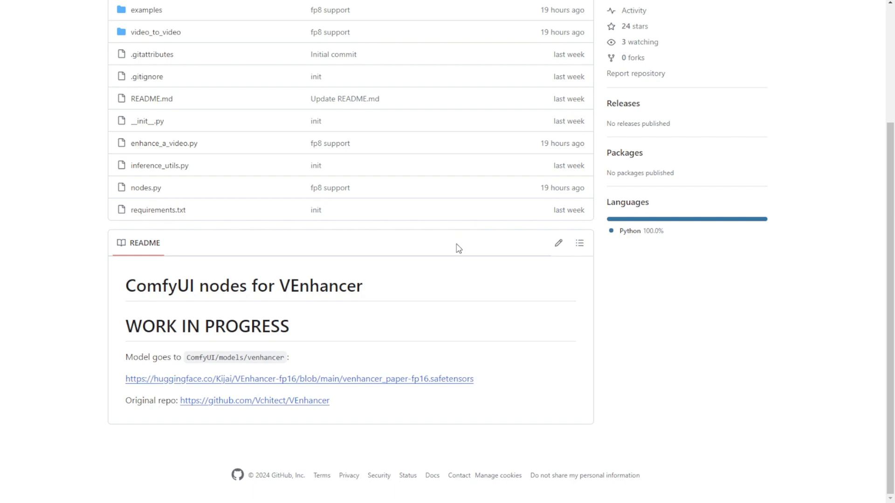
pyautogui.moveTo(139, 326); pyautogui.dragTo(264, 326)
pyautogui.click(354, 325)
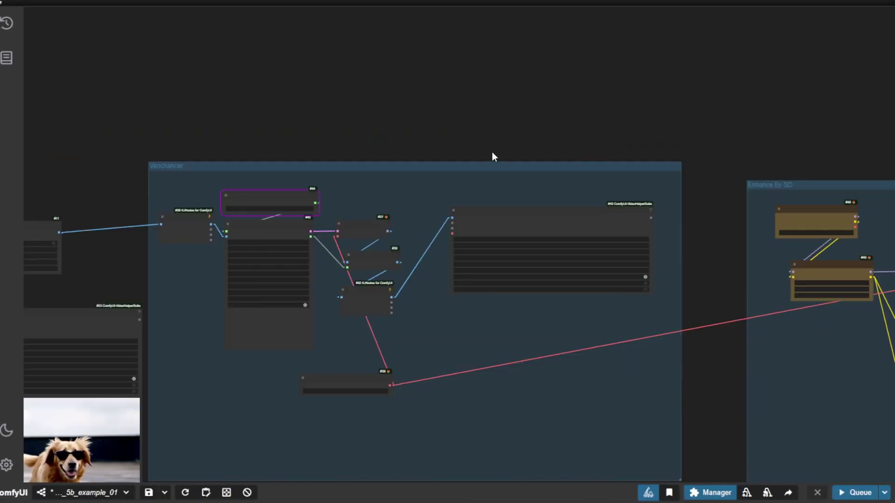
# Drag the Load VAE node out of VEnhancer into the Enhance By SD group.
pyautogui.scroll(5, 495, 157)
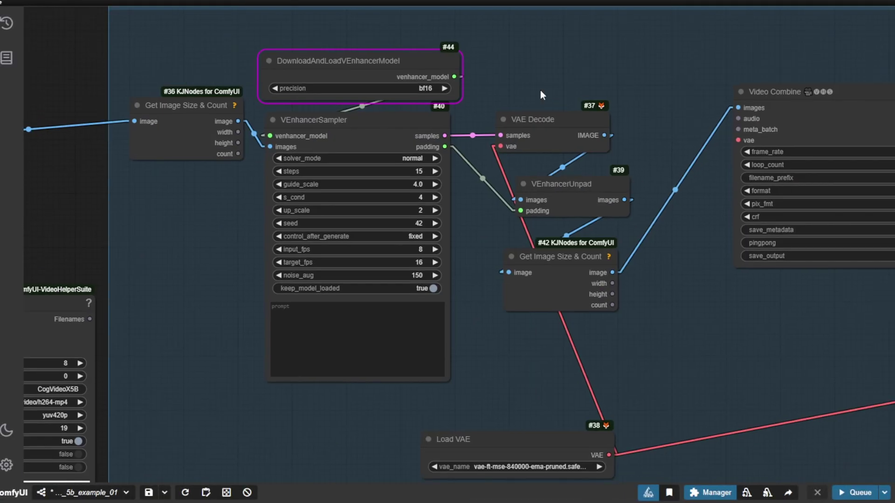
pyautogui.scroll(-2, 303, 201)
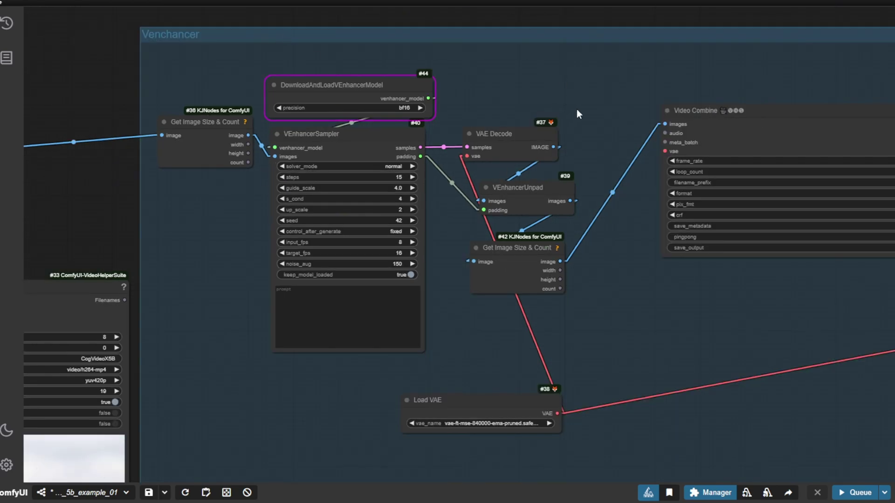
pyautogui.scroll(-5, 589, 99)
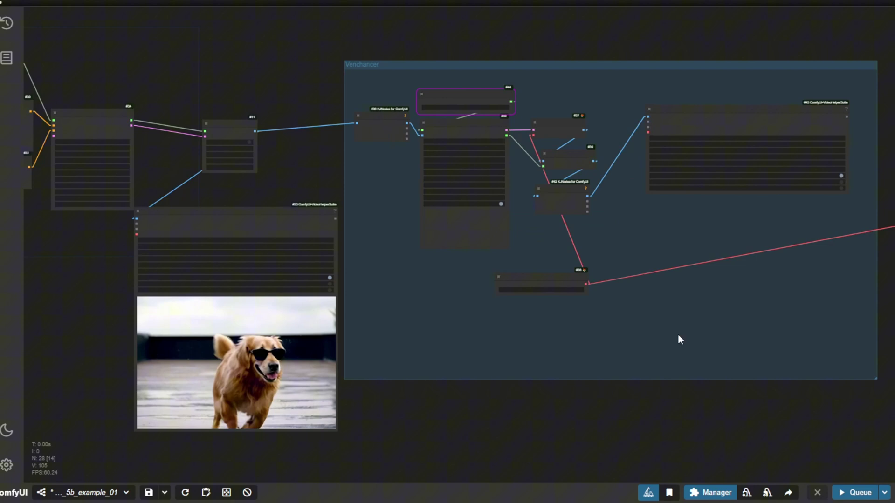
pyautogui.moveTo(678, 335); pyautogui.dragTo(451, 334)
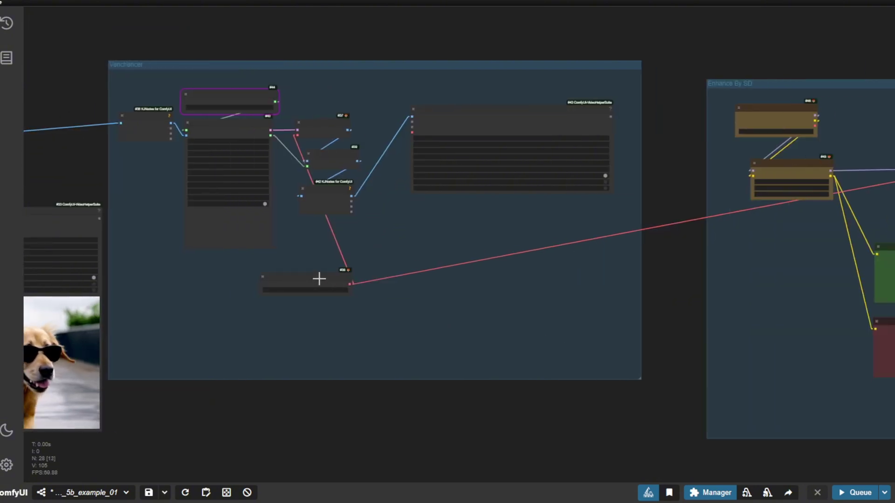
pyautogui.moveTo(332, 278); pyautogui.dragTo(785, 285)
pyautogui.scroll(-2, 336, 280)
pyautogui.moveTo(332, 133); pyautogui.dragTo(426, 202)
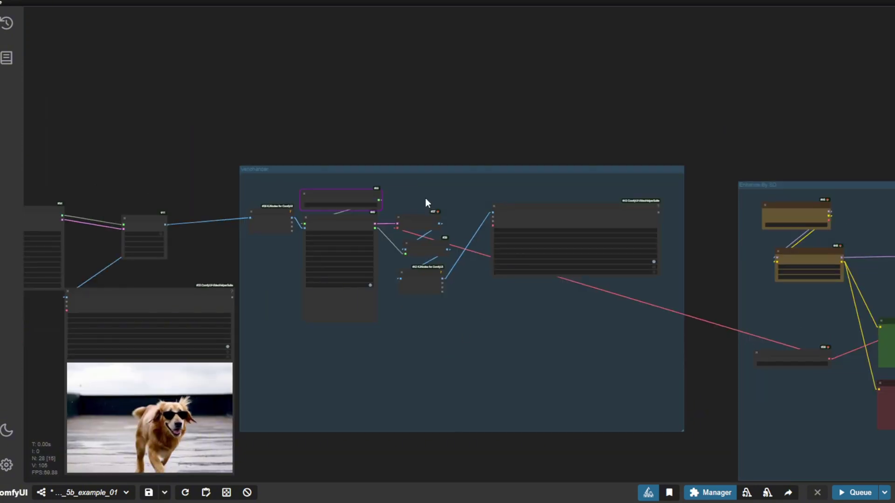
# Delete all VEnhancer nodes, then remove the empty VEnhancer group via Edit Group > Remove.
pyautogui.moveTo(278, 132); pyautogui.dragTo(274, 58)
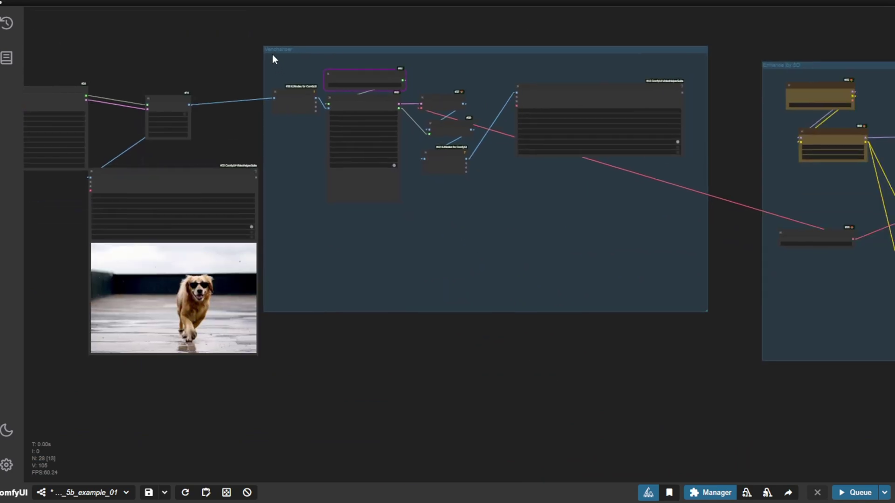
pyautogui.moveTo(289, 23); pyautogui.dragTo(741, 228)
pyautogui.press('Delete')
pyautogui.rightClick(536, 119)
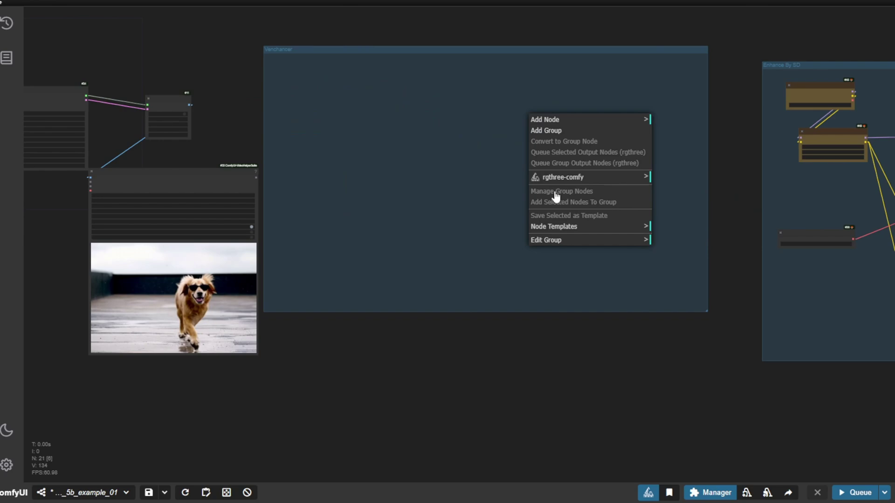
pyautogui.click(555, 241)
pyautogui.click(665, 276)
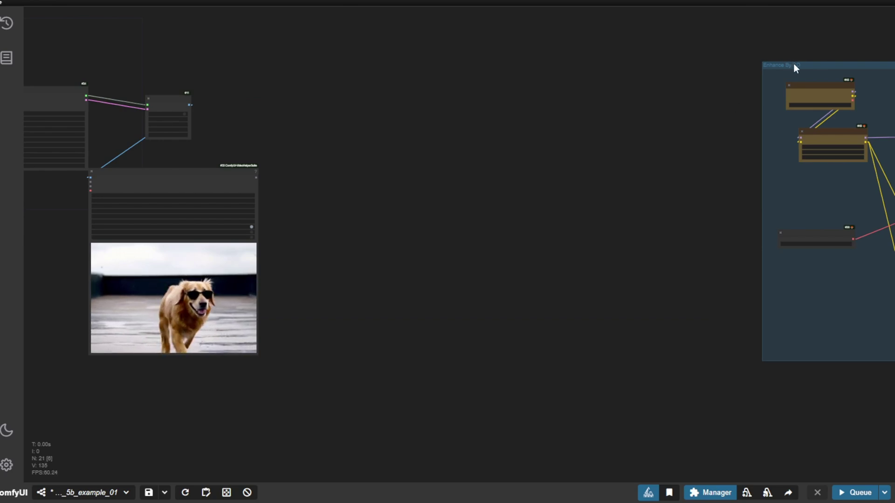
# Widen the Load Checkpoint node so SD1_5\photonLCM_v10.safetensors reads in full.
pyautogui.moveTo(794, 65); pyautogui.dragTo(303, 66)
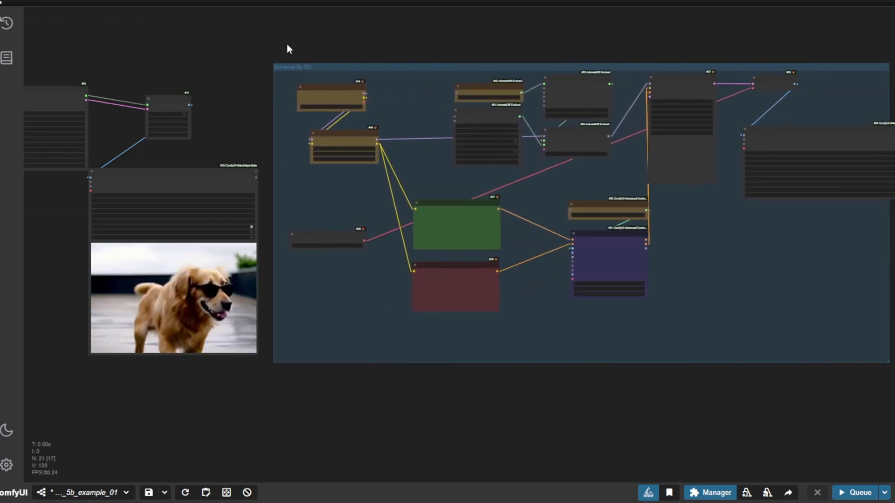
pyautogui.scroll(5, 288, 52)
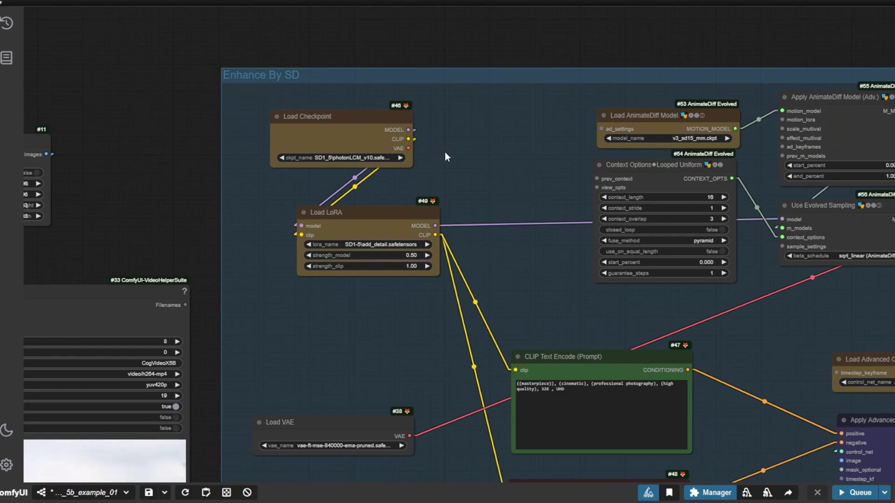
pyautogui.moveTo(444, 152); pyautogui.dragTo(485, 33)
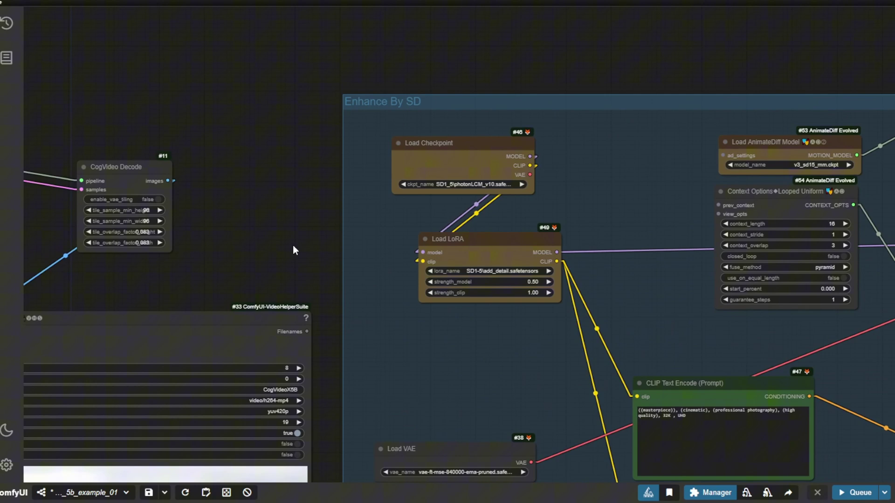
pyautogui.moveTo(293, 251); pyautogui.dragTo(277, 116)
pyautogui.scroll(-3, 278, 112)
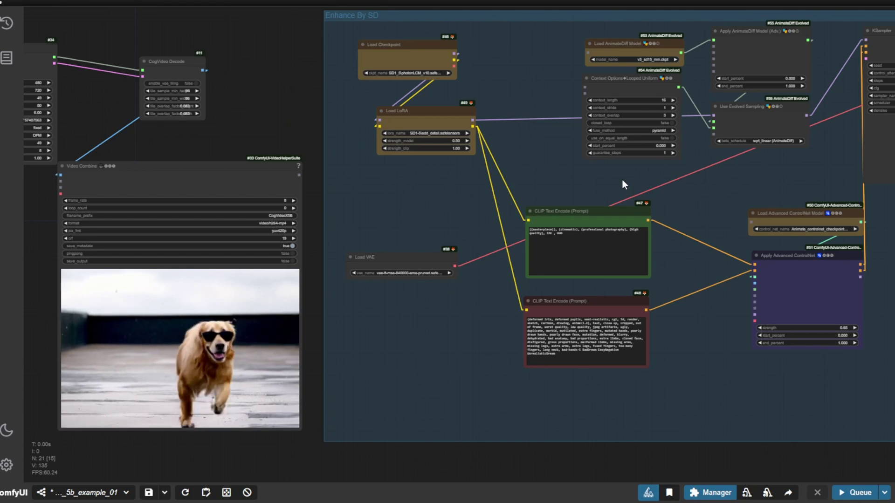
pyautogui.moveTo(741, 193); pyautogui.dragTo(502, 236)
pyautogui.scroll(4, 228, 236)
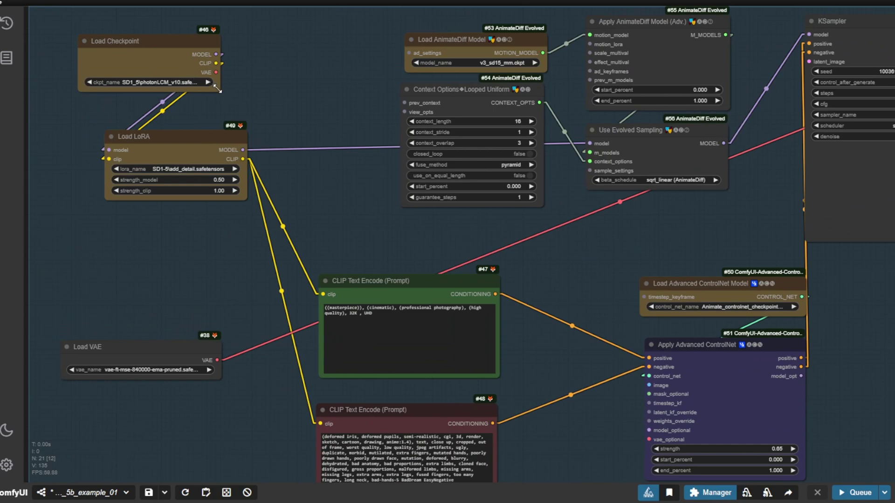
pyautogui.moveTo(218, 88); pyautogui.dragTo(251, 91)
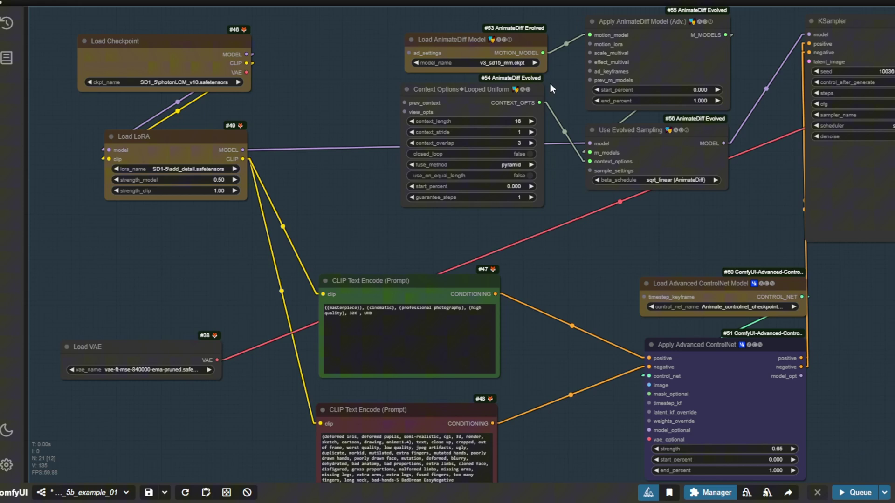
# Set control_net_name to Animate_controlnet_checkpoint.ckpt and move Apply Advanced ControlNet up-left.
pyautogui.hscroll(10, 550, 83)
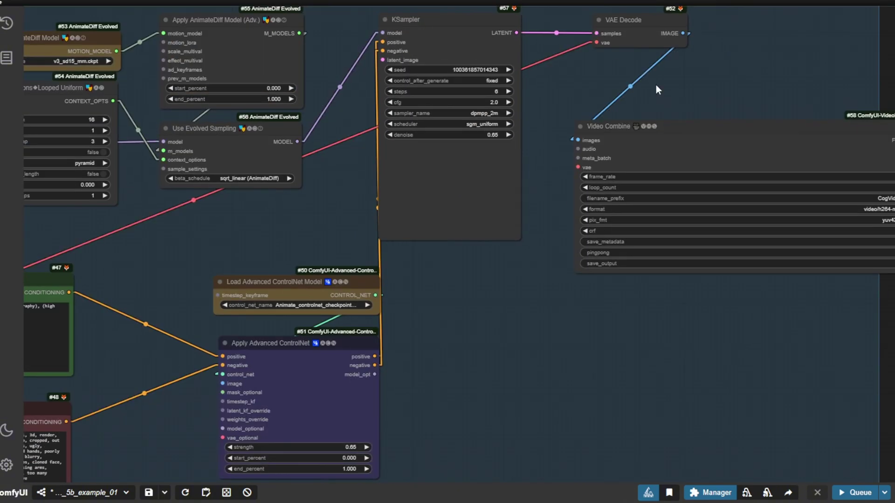
pyautogui.hscroll(-8, 537, 136)
pyautogui.scroll(-5, 536, 135)
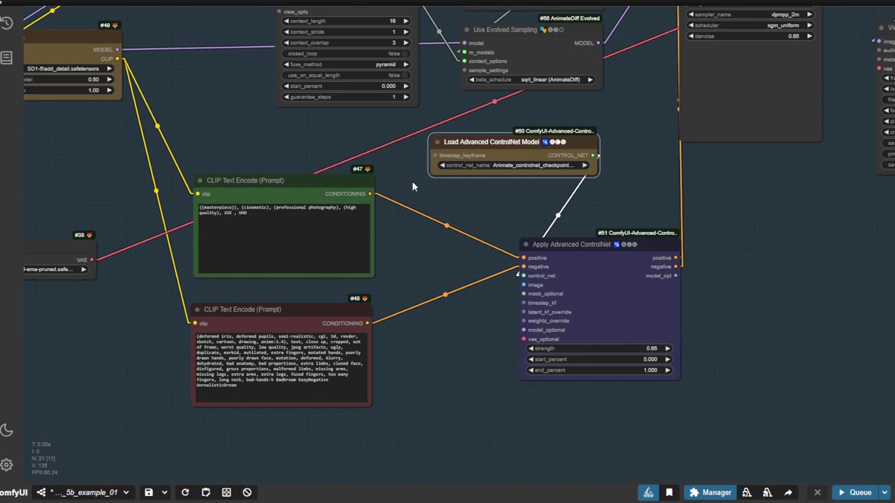
pyautogui.scroll(5, 517, 175)
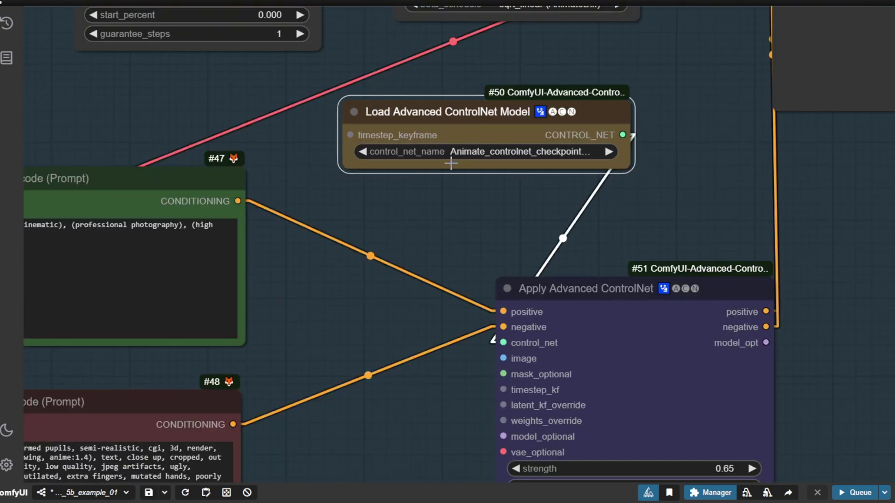
pyautogui.click(528, 157)
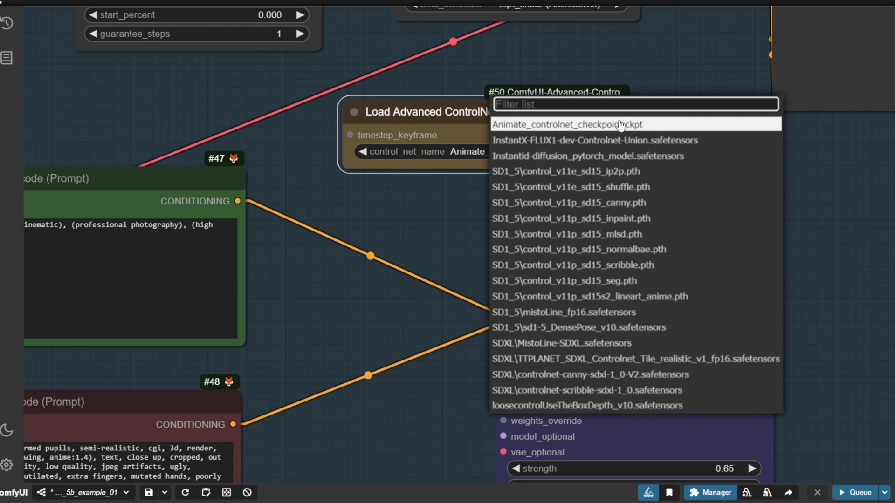
pyautogui.click(570, 125)
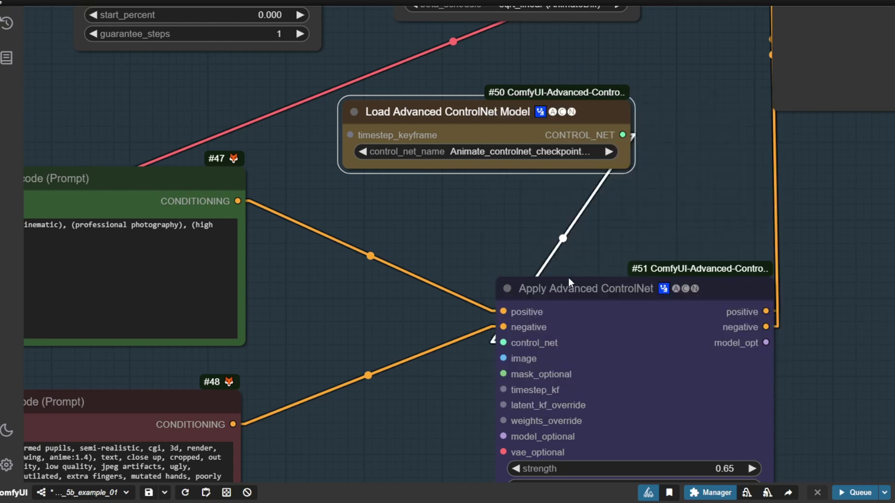
pyautogui.moveTo(569, 270); pyautogui.dragTo(410, 216)
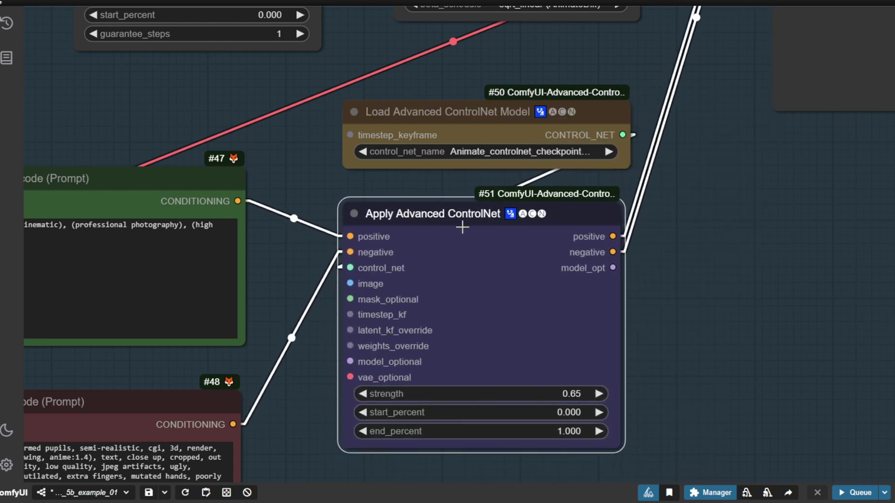
# Move the Load VAE node beside the prompts and draw a VAE link from it.
pyautogui.hscroll(-3, 461, 184)
pyautogui.hscroll(-3, 439, 191)
pyautogui.scroll(-5, 540, 232)
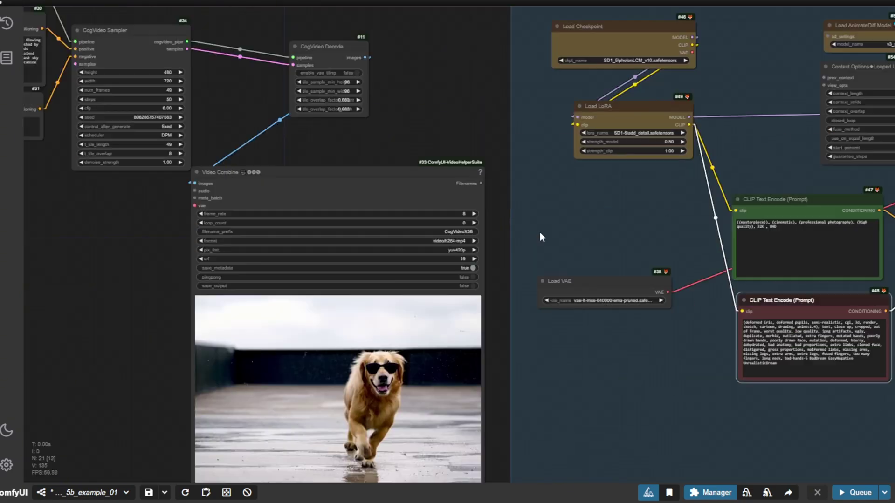
pyautogui.scroll(1, 431, 318)
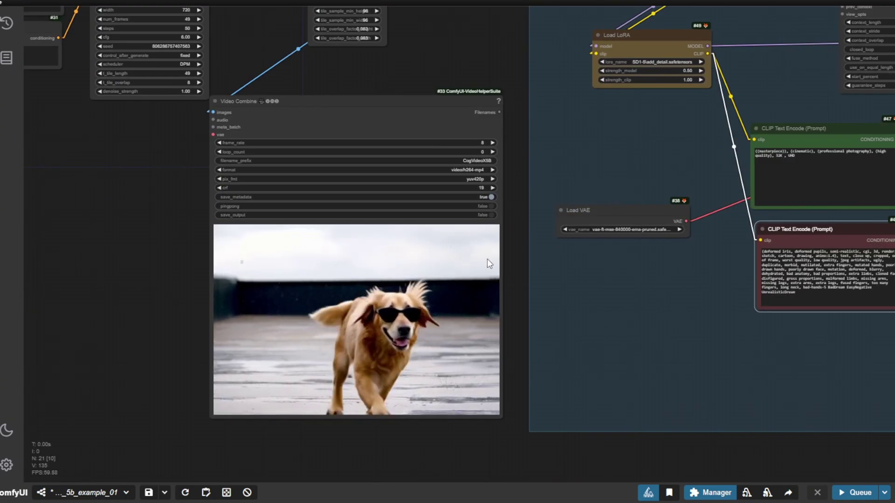
pyautogui.moveTo(646, 358); pyautogui.dragTo(218, 437)
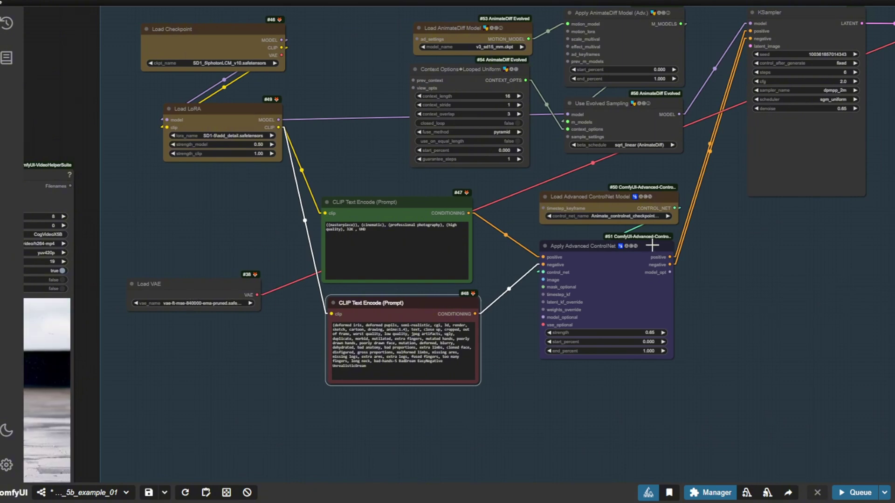
pyautogui.moveTo(711, 273); pyautogui.dragTo(247, 317)
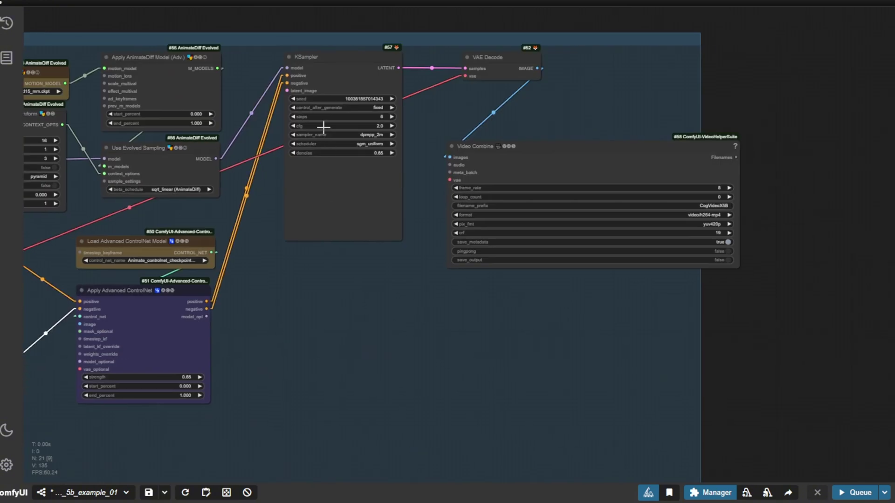
pyautogui.moveTo(338, 430); pyautogui.dragTo(816, 314)
pyautogui.scroll(4, 471, 307)
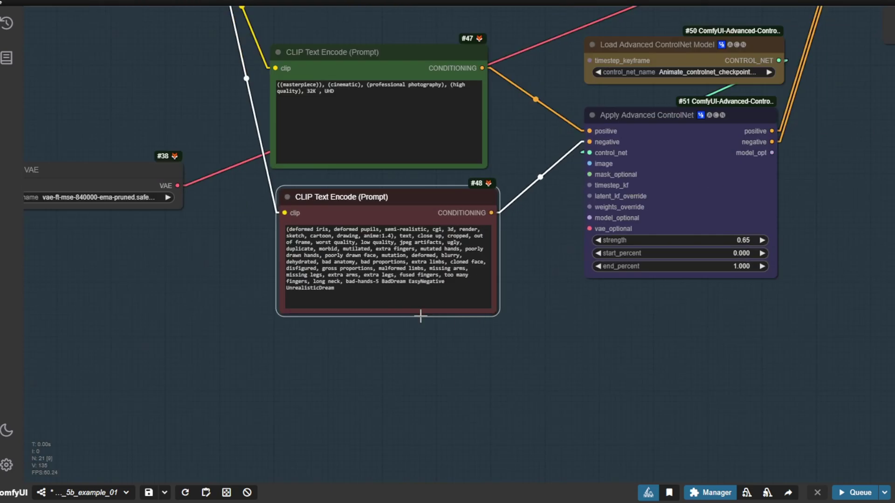
pyautogui.moveTo(151, 174); pyautogui.dragTo(184, 201)
pyautogui.moveTo(180, 139); pyautogui.dragTo(242, 216)
pyautogui.moveTo(247, 271); pyautogui.dragTo(205, 145)
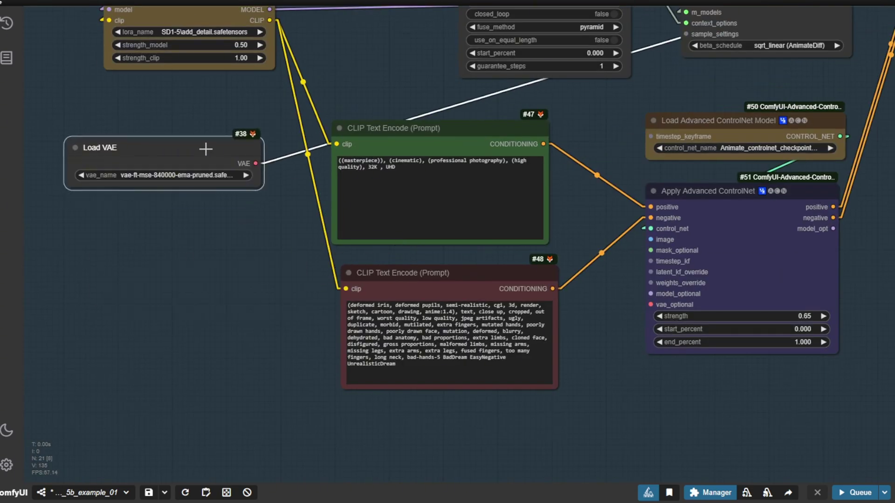
pyautogui.moveTo(255, 163); pyautogui.dragTo(709, 107)
# Link the CogVideo Decode images output to the ControlNet image input.
pyautogui.moveTo(310, 270); pyautogui.dragTo(609, 166)
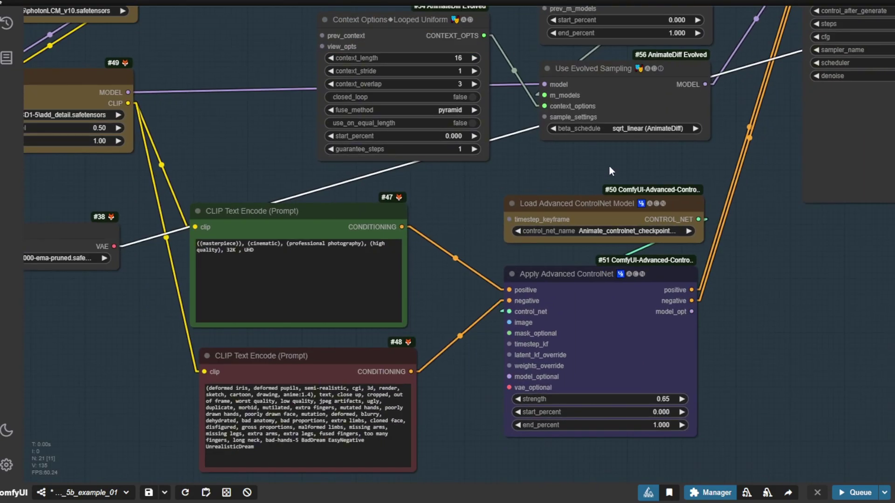
pyautogui.scroll(-8, 559, 242)
pyautogui.moveTo(508, 323); pyautogui.dragTo(361, 322)
pyautogui.moveTo(171, 83); pyautogui.dragTo(661, 267)
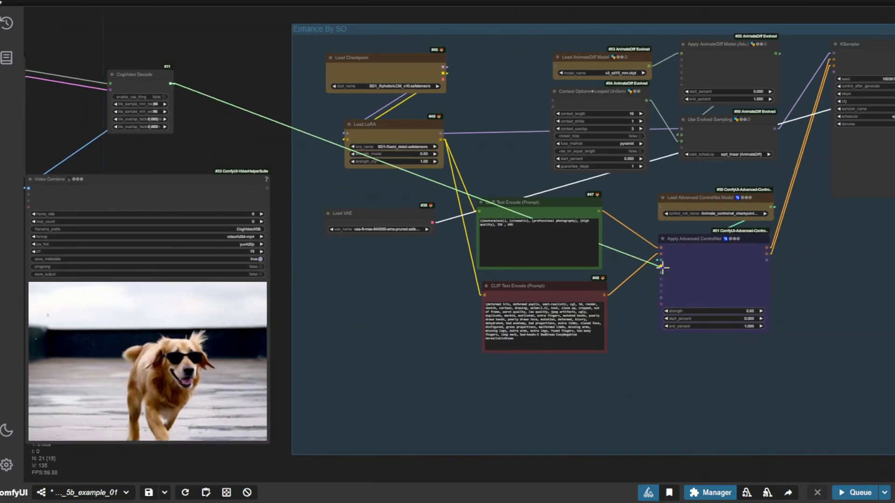
# Place the VAE Encode node beside Load VAE and connect Load VAE to it.
pyautogui.moveTo(836, 219); pyautogui.dragTo(631, 259)
pyautogui.scroll(3, 614, 139)
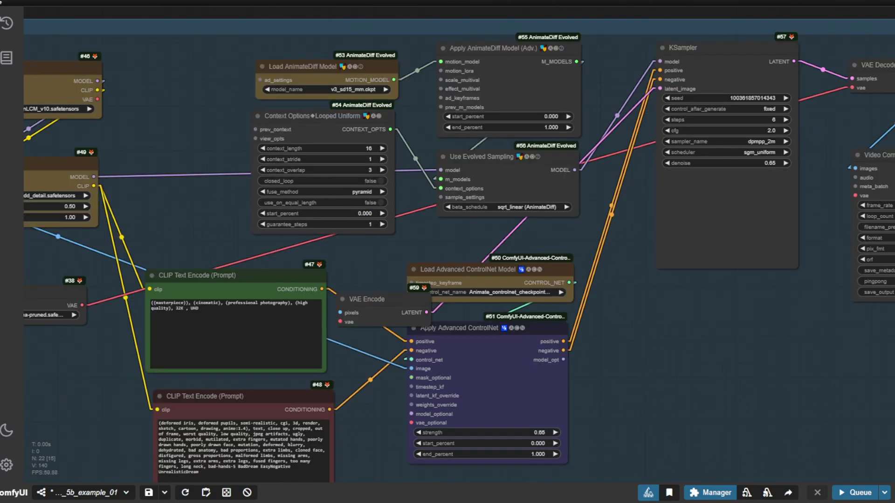
pyautogui.scroll(1, 558, 195)
pyautogui.scroll(-3, 558, 195)
pyautogui.moveTo(532, 196); pyautogui.dragTo(240, 338)
pyautogui.scroll(2, 240, 338)
pyautogui.moveTo(422, 216); pyautogui.dragTo(309, 321)
# Route the decoded frames through a new reroute into the ControlNet image input.
pyautogui.moveTo(267, 160); pyautogui.dragTo(582, 278)
pyautogui.moveTo(256, 97); pyautogui.dragTo(401, 140)
pyautogui.click(569, 291)
pyautogui.moveTo(569, 291); pyautogui.dragTo(314, 192)
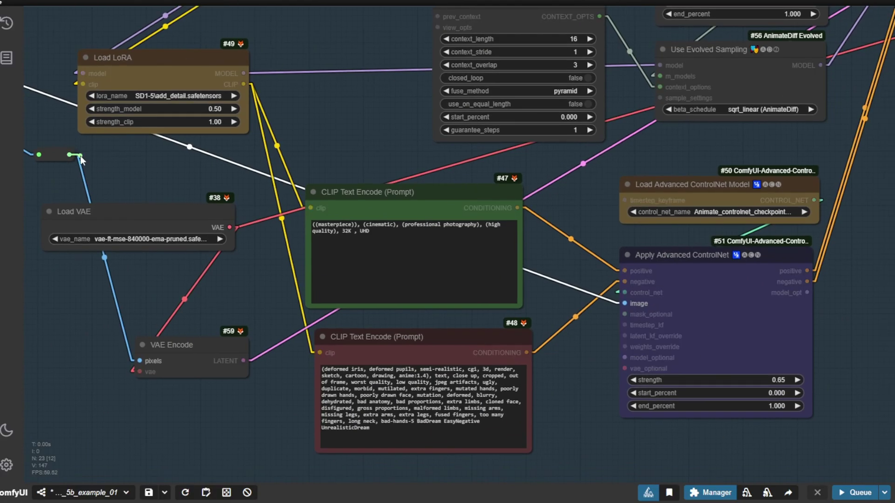
pyautogui.moveTo(80, 156); pyautogui.dragTo(625, 304)
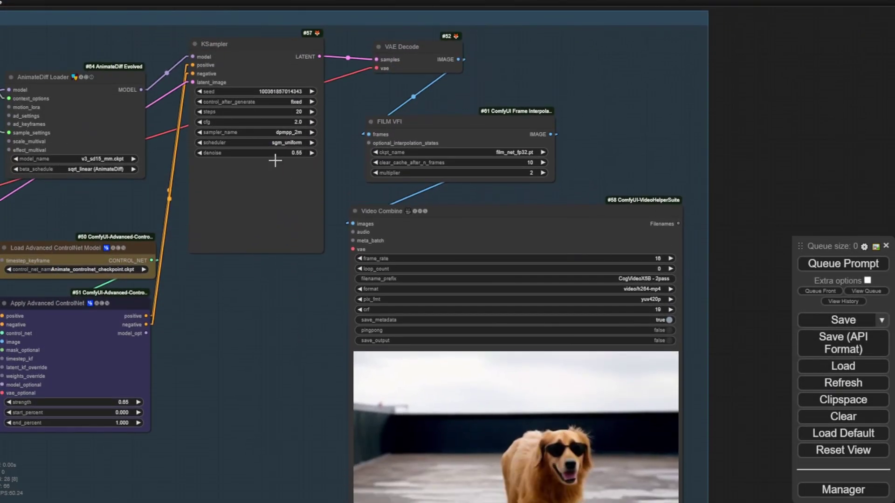
# Resume the preview on the enhanced 'CogVideoX5B - 2pass' Video Combine node and watch it play.
pyautogui.moveTo(262, 362); pyautogui.dragTo(247, 225)
pyautogui.rightClick(421, 309)
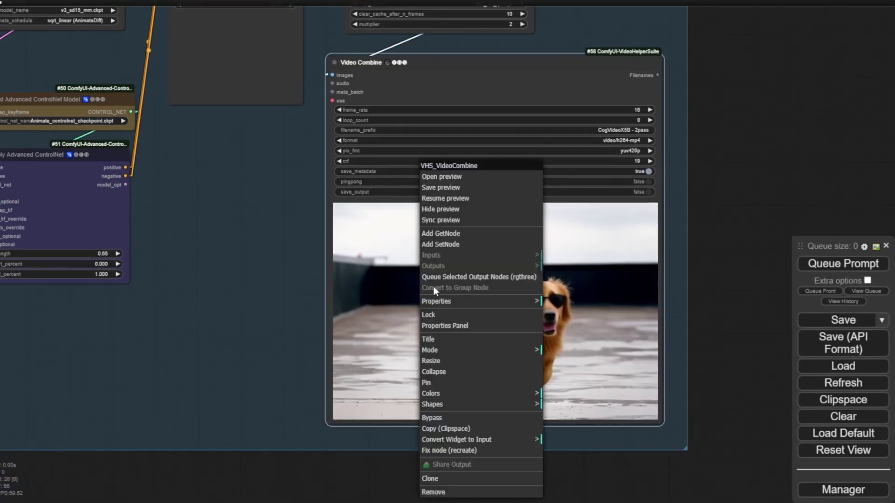
pyautogui.click(481, 199)
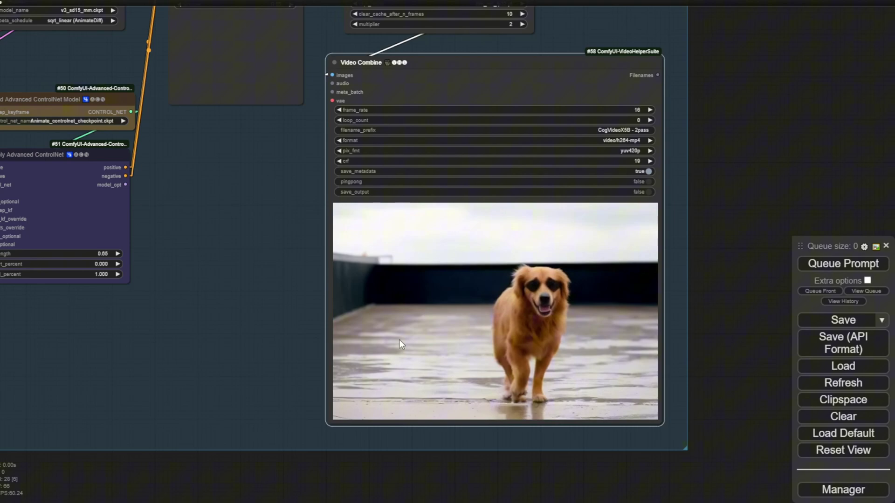
pyautogui.scroll(6, 546, 314)
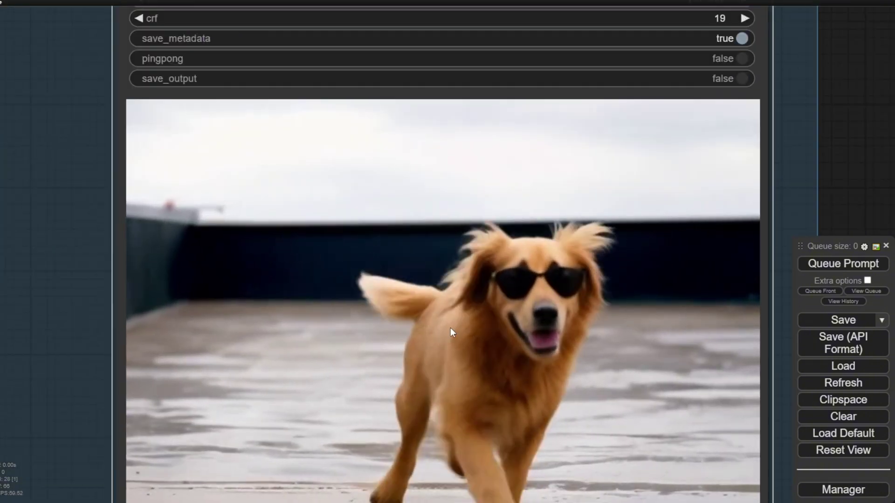
pyautogui.scroll(-15, 450, 329)
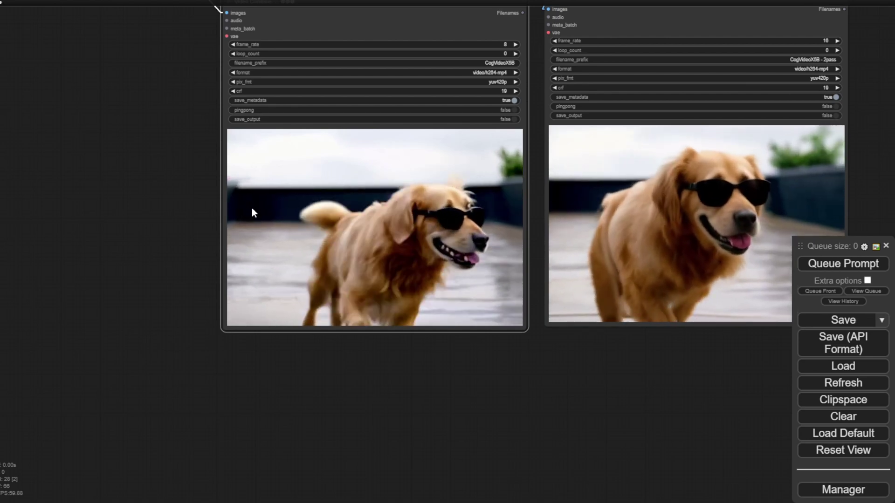
pyautogui.scroll(3, 252, 207)
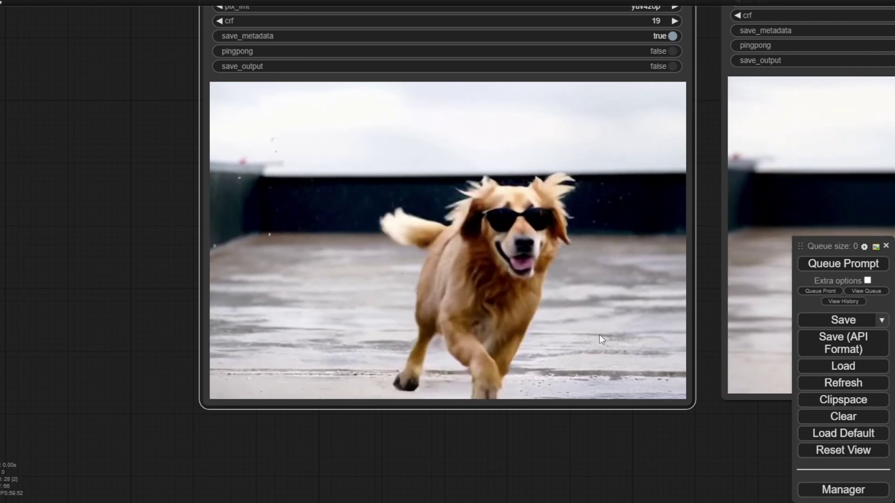
pyautogui.scroll(-3, 294, 206)
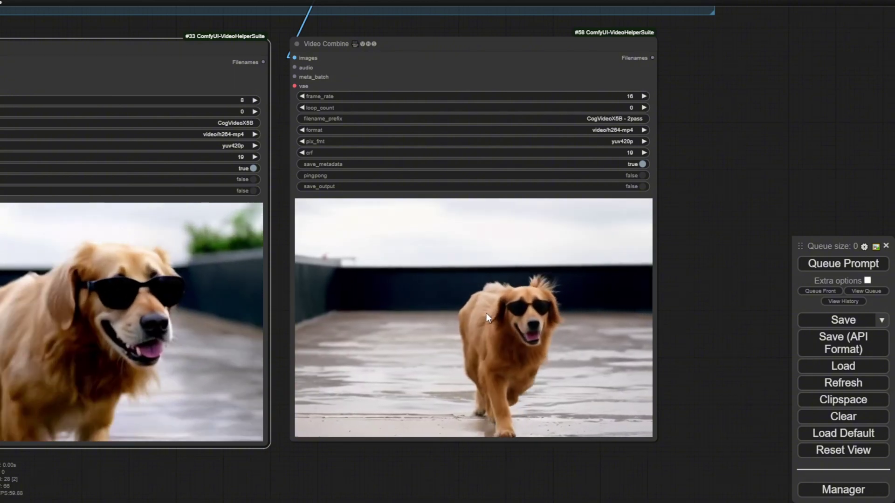
# Place the original 8 fps clip and the enhanced 16 fps video side by side.
pyautogui.moveTo(365, 474); pyautogui.dragTo(454, 446)
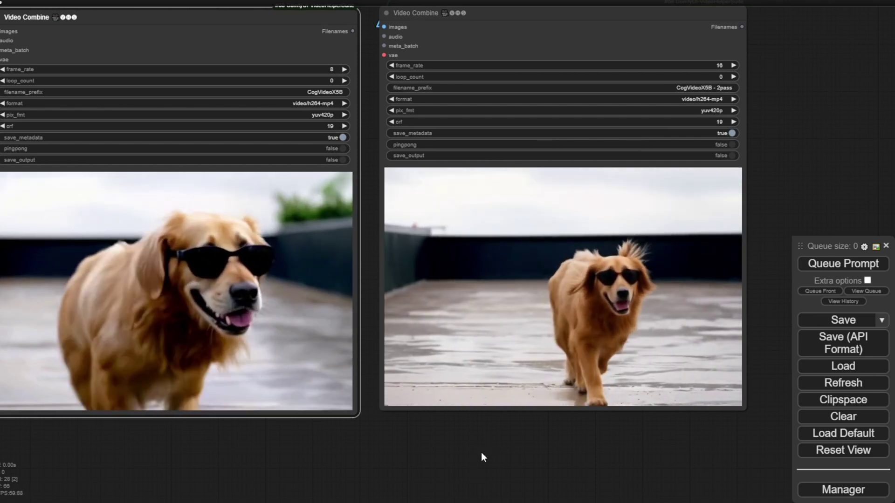
pyautogui.scroll(-2, 480, 457)
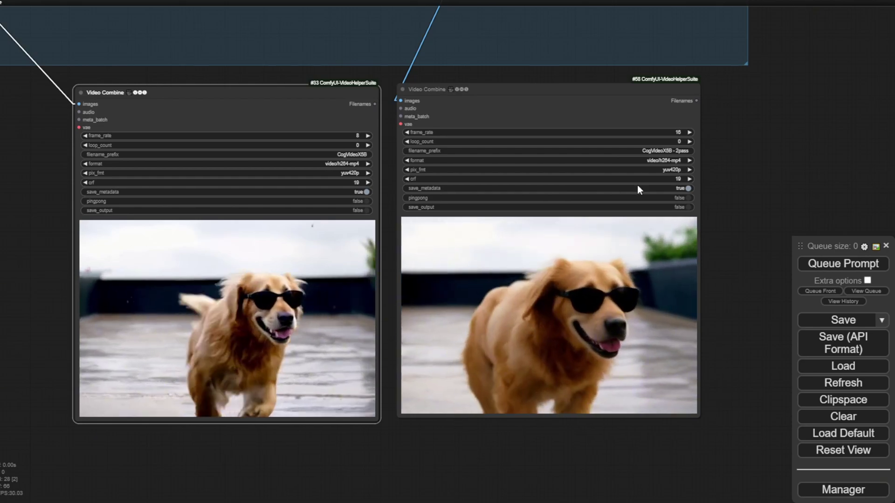
pyautogui.scroll(-3, 760, 112)
pyautogui.scroll(10, 700, 236)
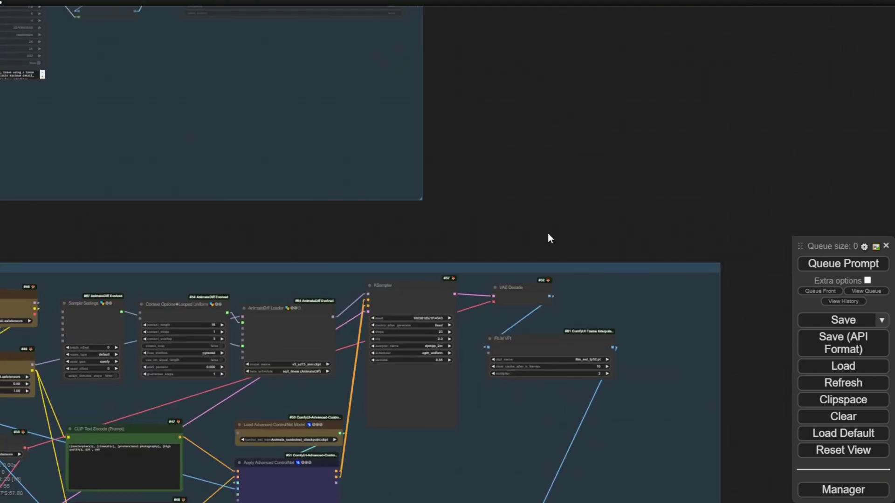
pyautogui.scroll(-5, 210, 210)
pyautogui.moveTo(501, 370); pyautogui.dragTo(155, 173)
pyautogui.moveTo(639, 369); pyautogui.dragTo(655, 214)
pyautogui.moveTo(617, 83); pyautogui.dragTo(639, 150)
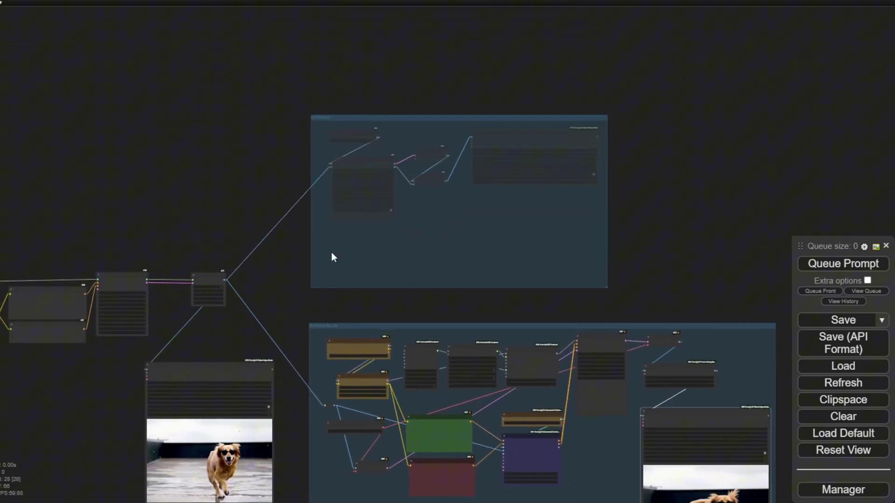